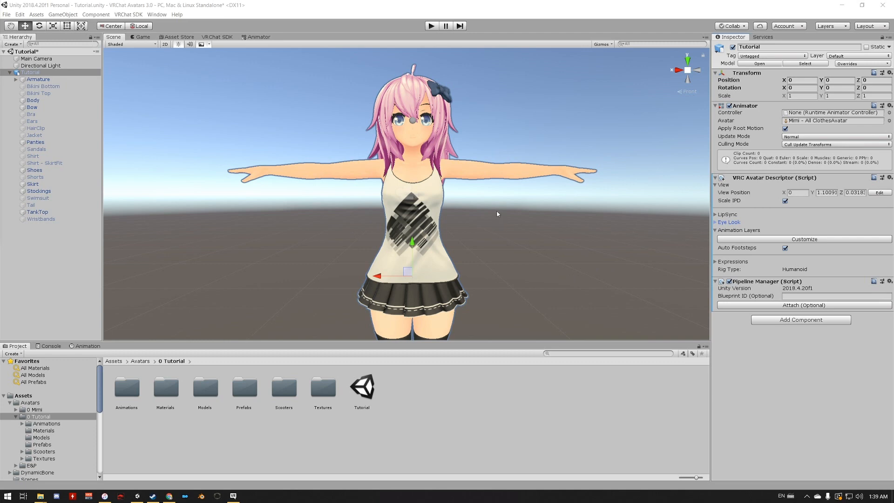
# - Create a VRC Expressions Menu asset named Main Menu in the 0 Tutorial folder
pyautogui.click(715, 263)
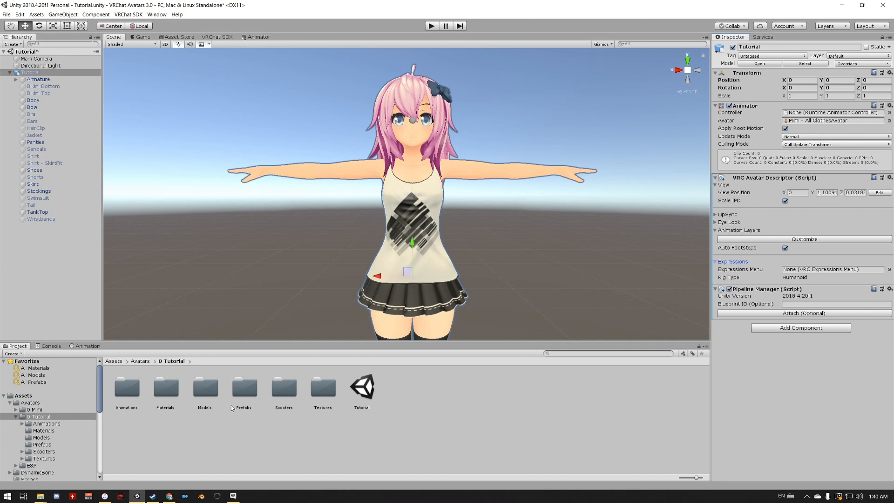
pyautogui.rightClick(435, 391)
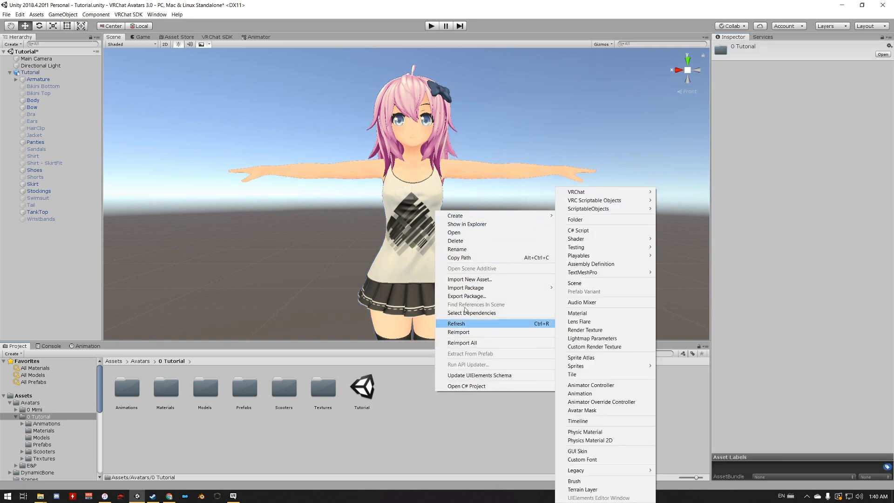
pyautogui.moveTo(512, 215)
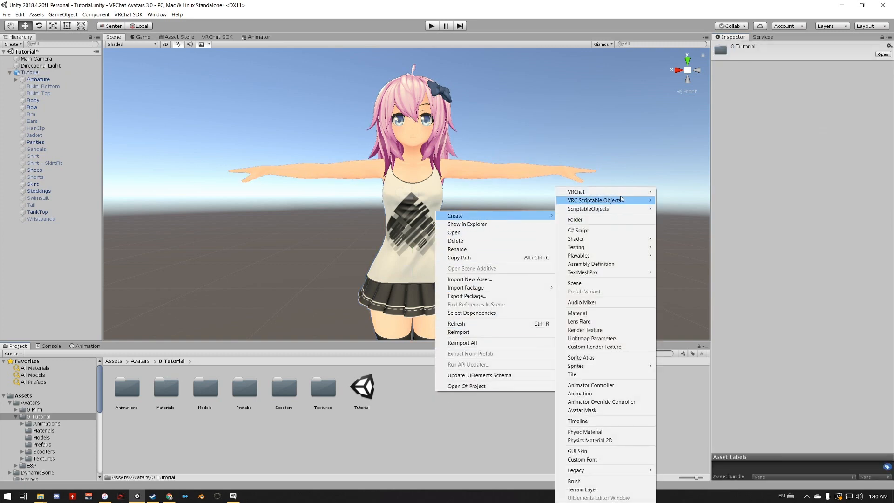
pyautogui.moveTo(633, 195)
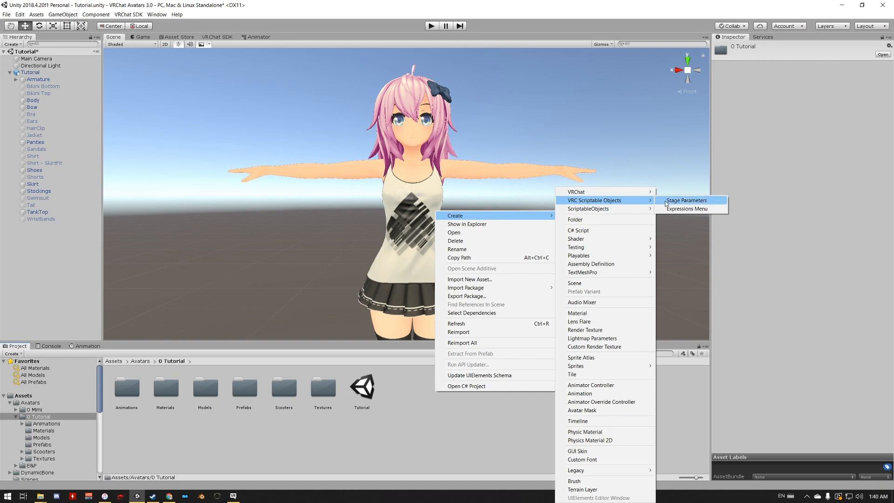
pyautogui.click(687, 208)
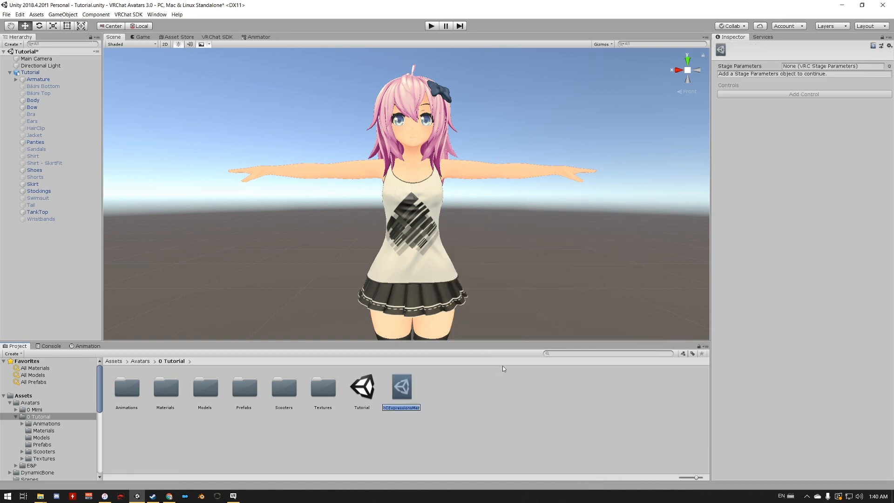
pyautogui.write('Main Menu')
pyautogui.press('Return')
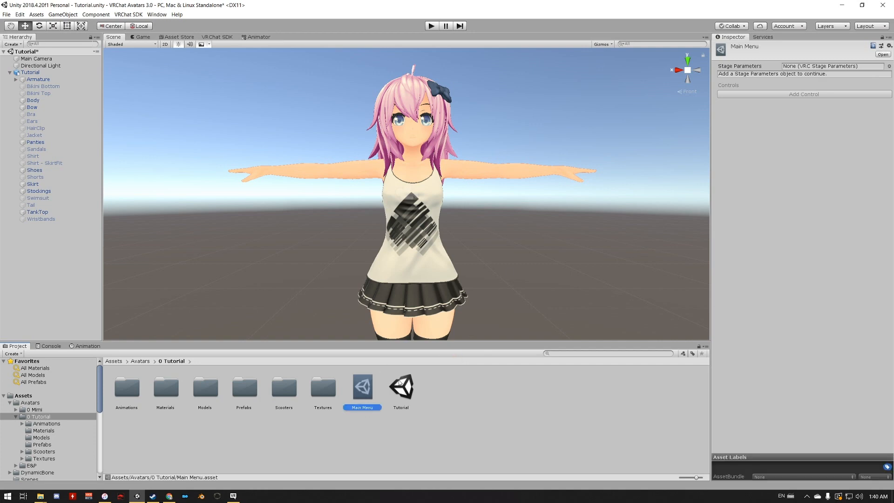
# - Assign the Main Menu asset as the Expressions Menu in the Tutorial avatar's VRC Avatar Descriptor
pyautogui.click(45, 74)
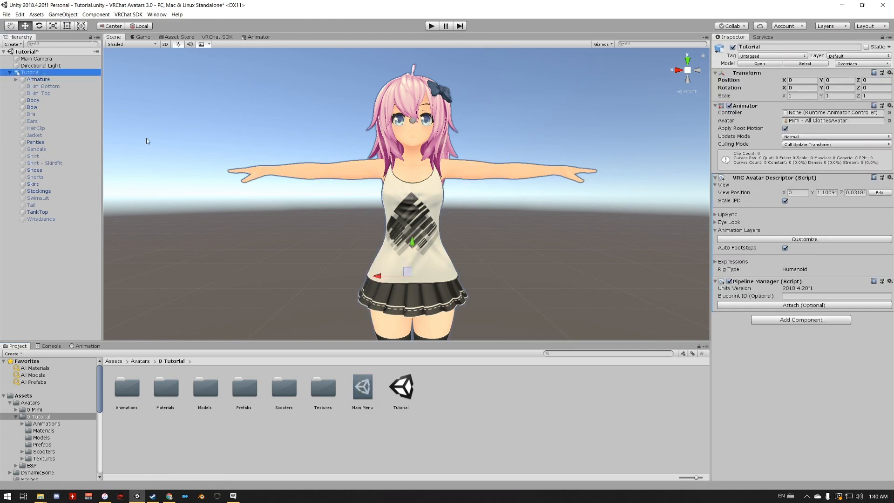
pyautogui.click(716, 262)
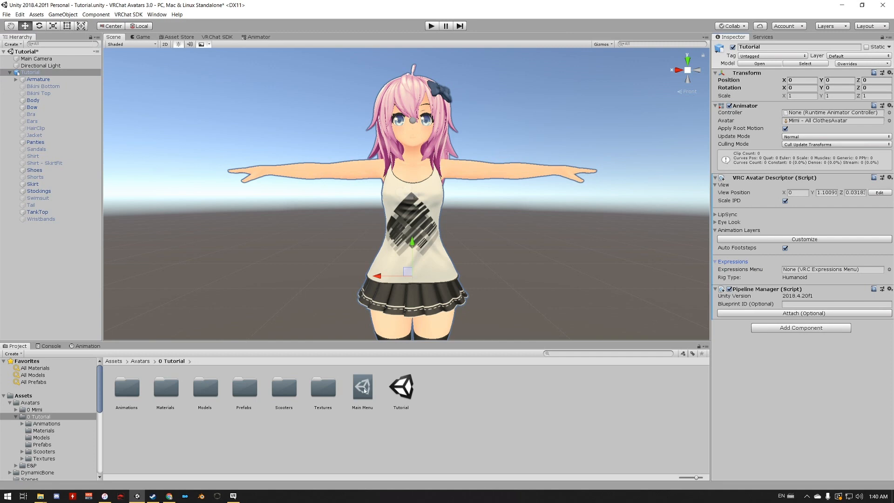
pyautogui.moveTo(363, 386); pyautogui.dragTo(800, 274)
# - Create a VRC Stage Parameters asset named StageParams in the 0 Tutorial folder
pyautogui.click(366, 387)
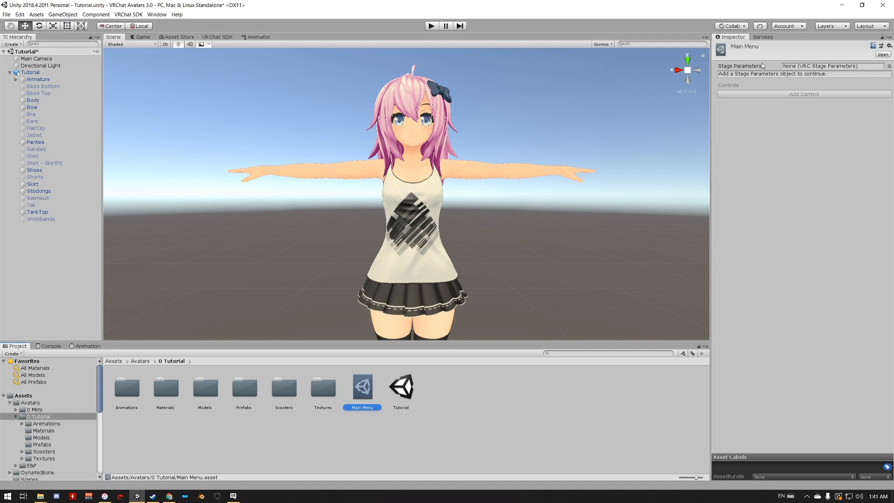
pyautogui.rightClick(460, 399)
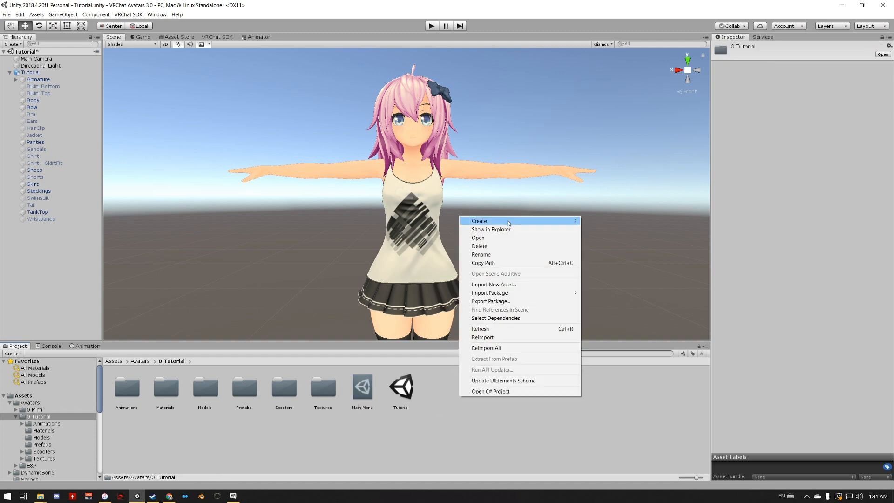
pyautogui.moveTo(628, 205)
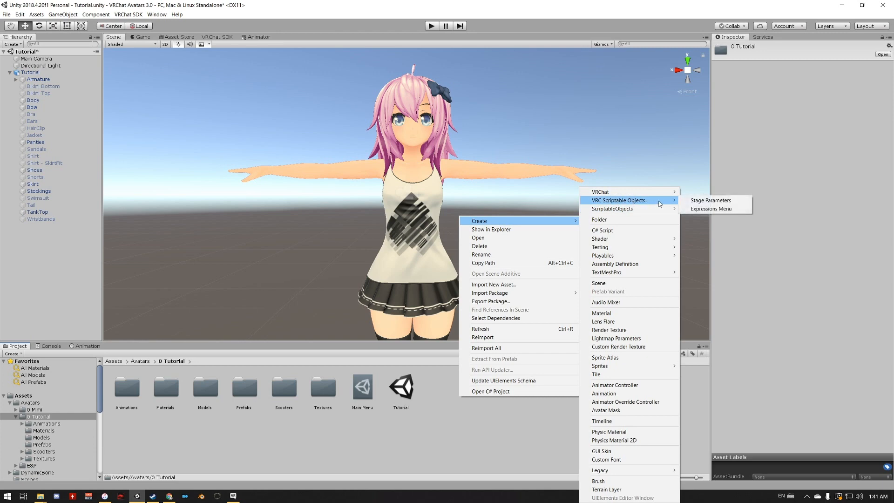
pyautogui.click(704, 200)
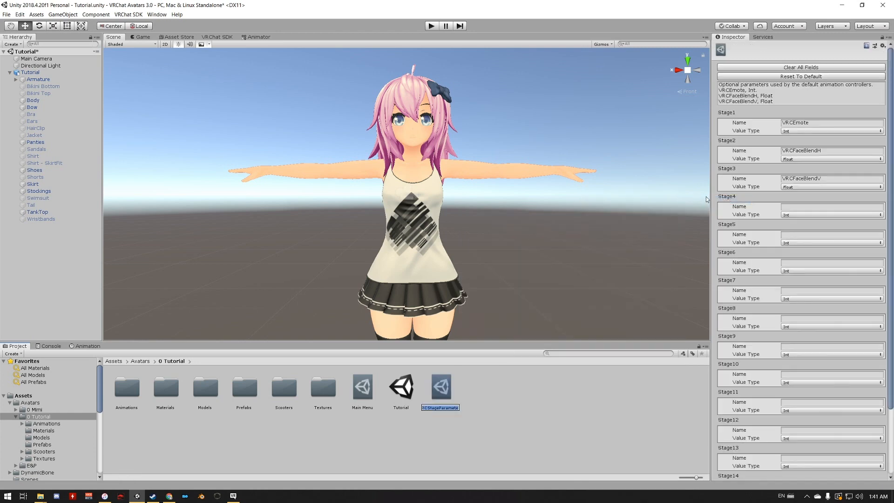
pyautogui.write('StageParams')
pyautogui.press('Return')
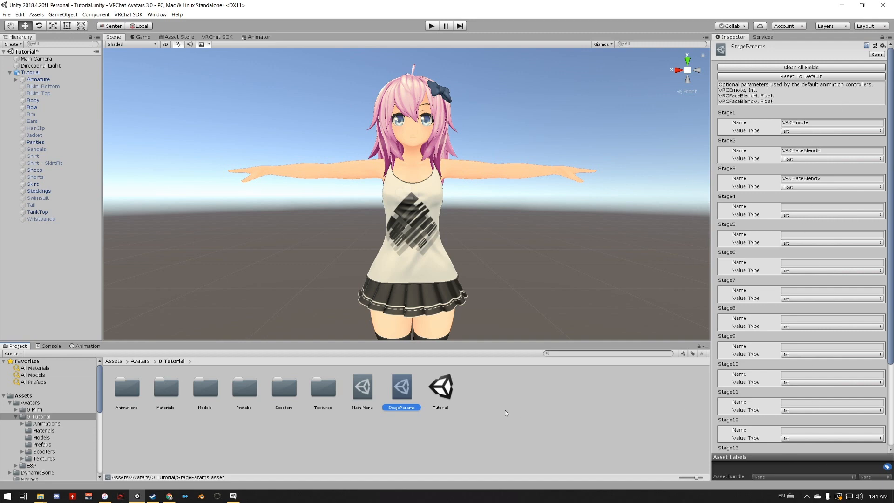
# - Assign StageParams as Main Menu's stage parameters and add a control of type Two Axis Puppet
pyautogui.click(365, 397)
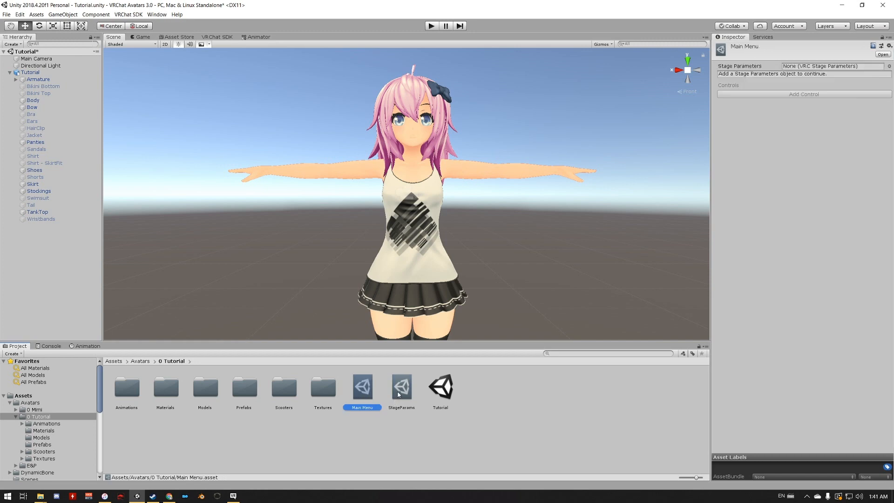
pyautogui.moveTo(399, 395); pyautogui.dragTo(804, 68)
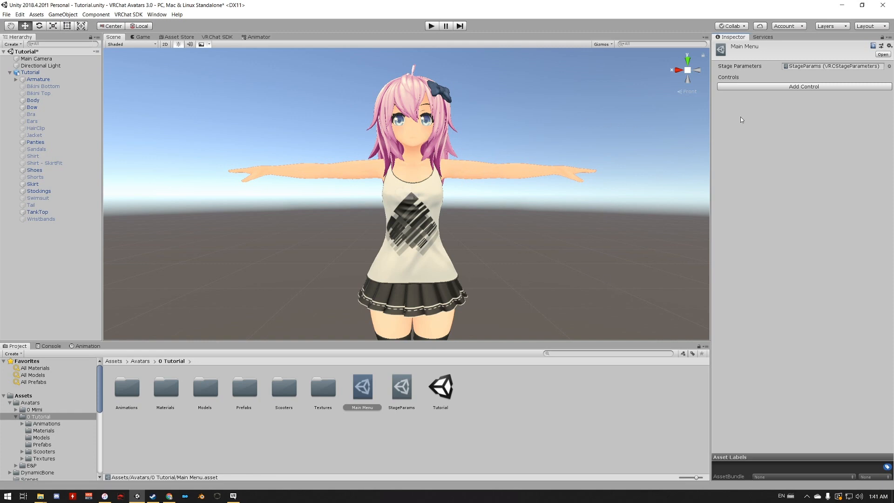
pyautogui.click(784, 86)
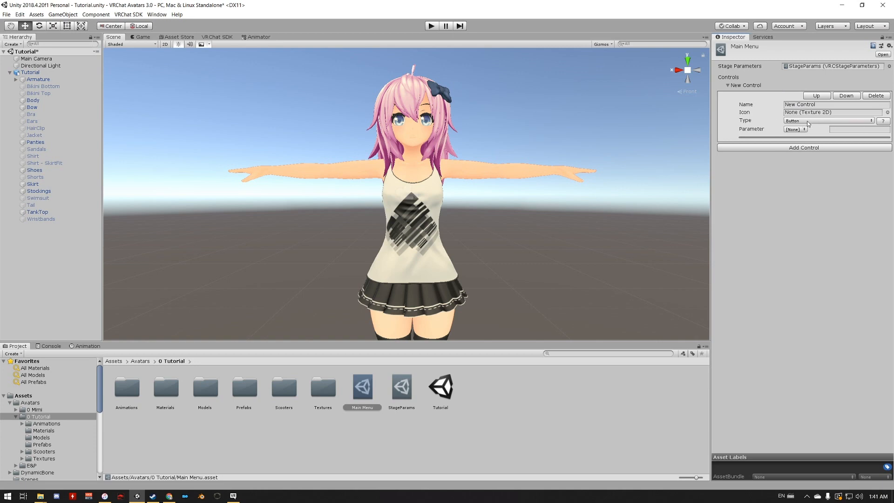
pyautogui.click(802, 122)
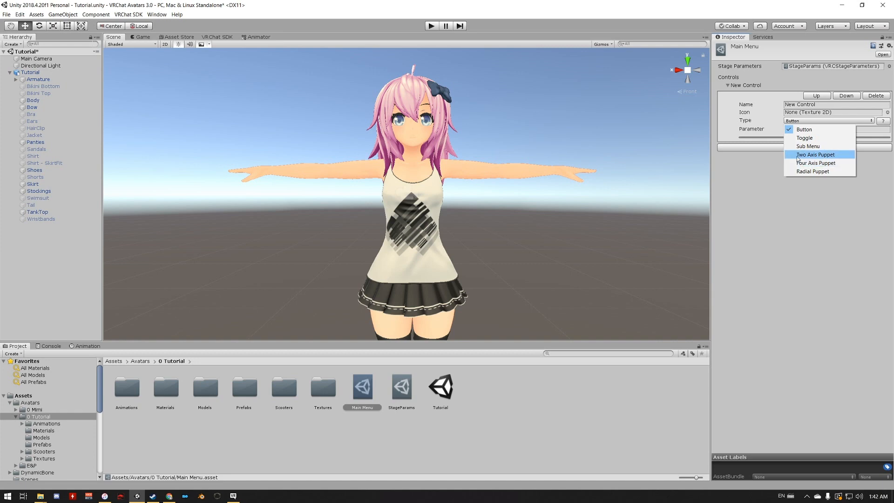
pyautogui.click(802, 155)
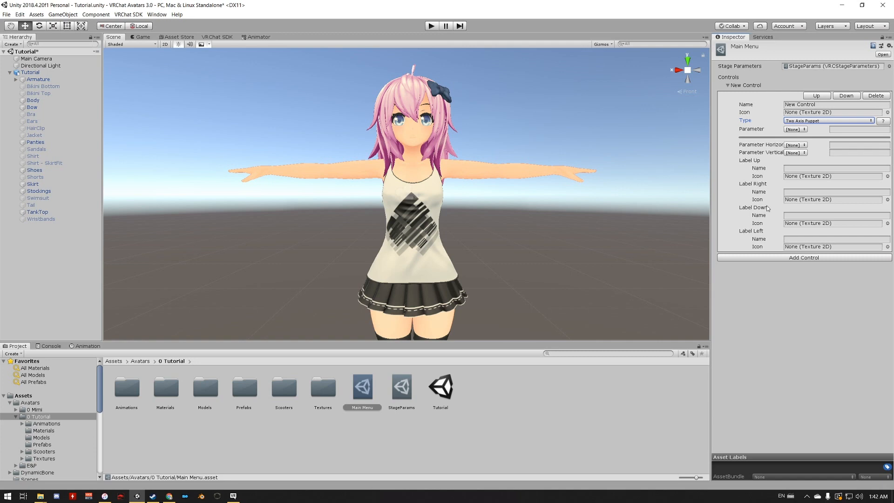
# - Name the puppet control's up label Happy and its right label Angry
pyautogui.click(807, 169)
pyautogui.write('Smile')
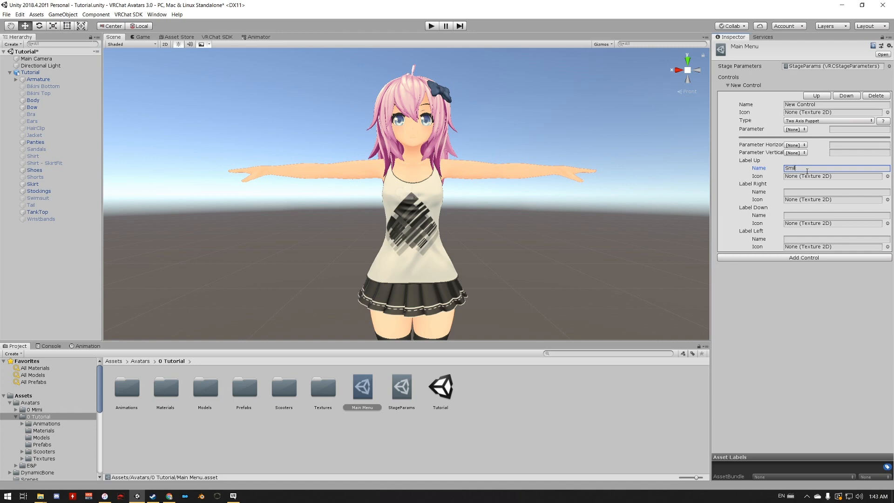
pyautogui.press('BackSpace')
pyautogui.press('BackSpace')
pyautogui.press('BackSpace')
pyautogui.write('Happy')
pyautogui.press('Tab')
pyautogui.press('Tab')
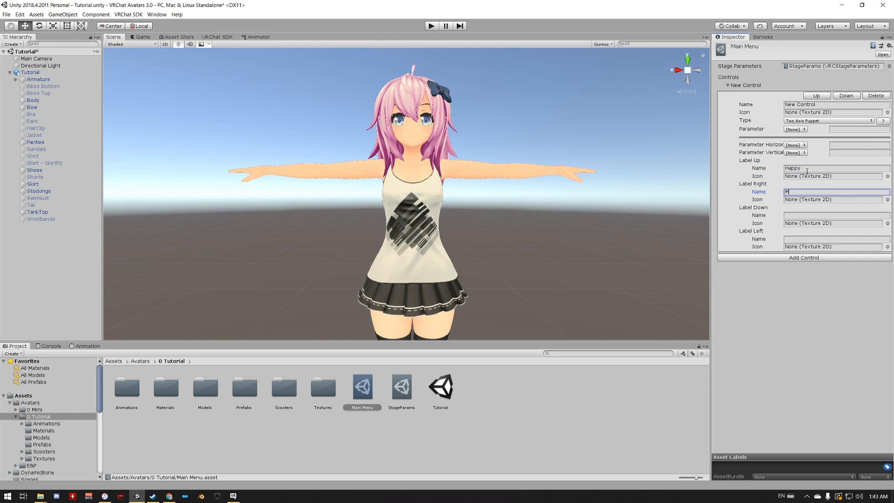
pyautogui.write('Angry')
pyautogui.press('Tab')
pyautogui.press('Tab')
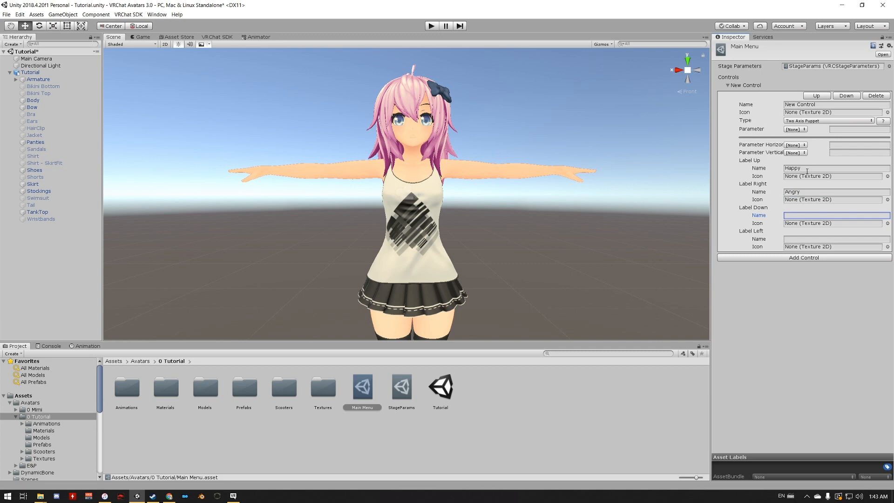
# - Name the puppet control's down label Surprised and its left label Wink
pyautogui.write('Surprise')
pyautogui.press('Tab')
pyautogui.press('Tab')
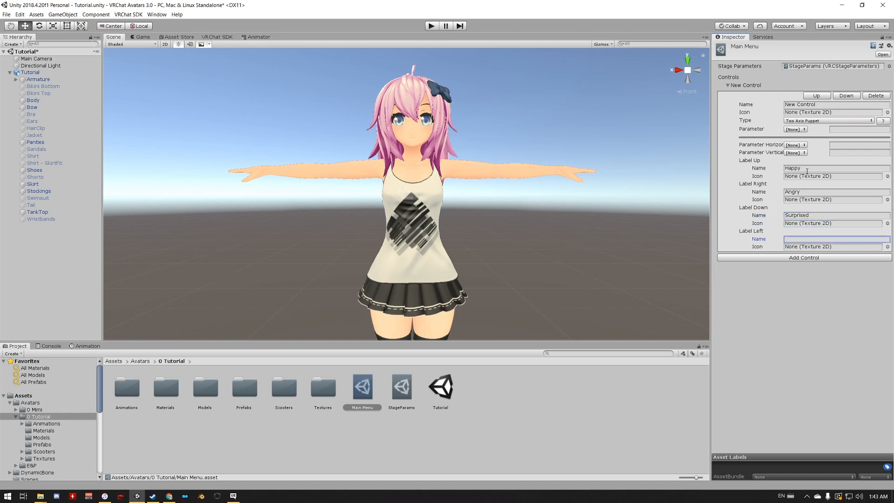
pyautogui.write('Wink')
# - In StageParams, name the Stage4, Stage5 and Stage6 parameters Faces, FaceH and FacesV
pyautogui.click(403, 389)
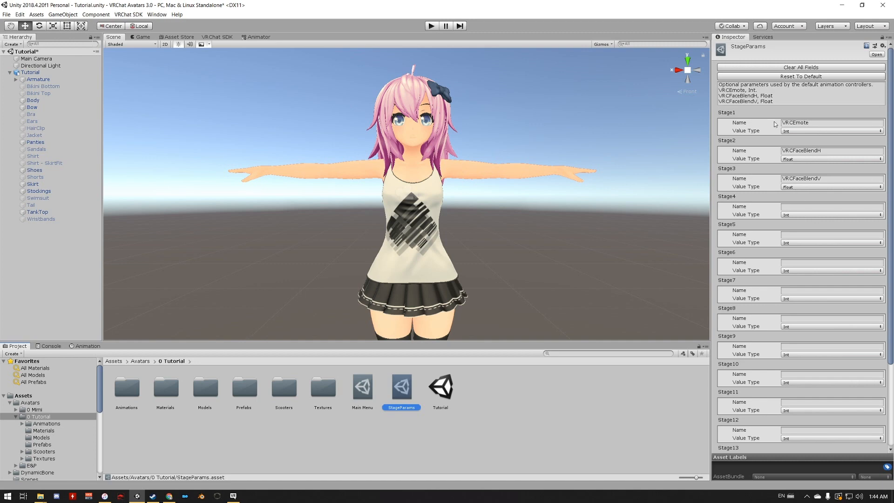
pyautogui.click(806, 207)
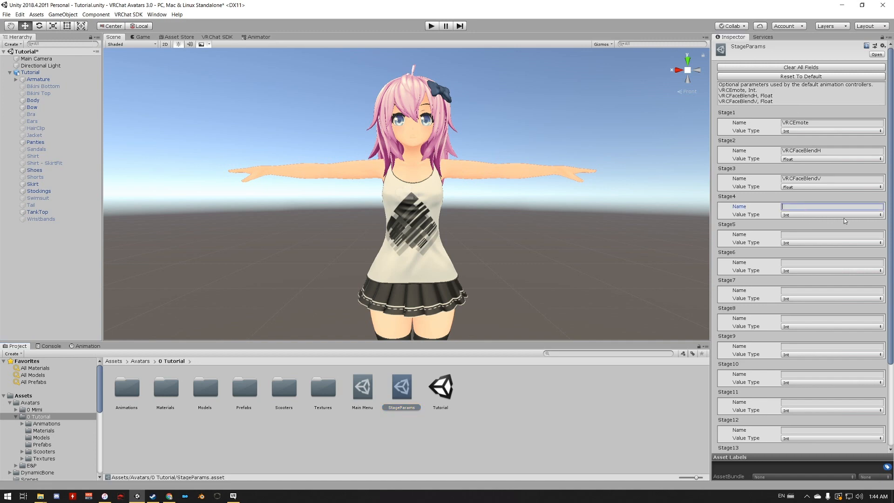
pyautogui.write('Faces')
pyautogui.click(795, 237)
pyautogui.write('FaceH')
pyautogui.press('Tab')
pyautogui.press('Tab')
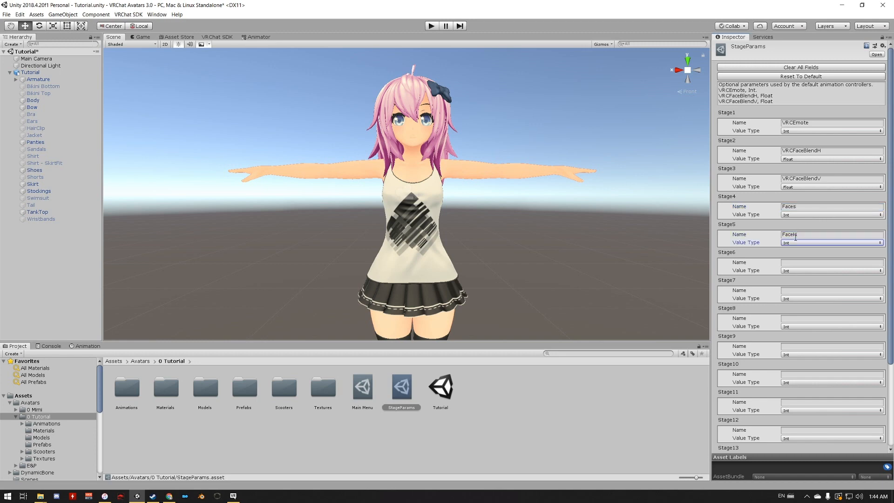
pyautogui.write('Faces')
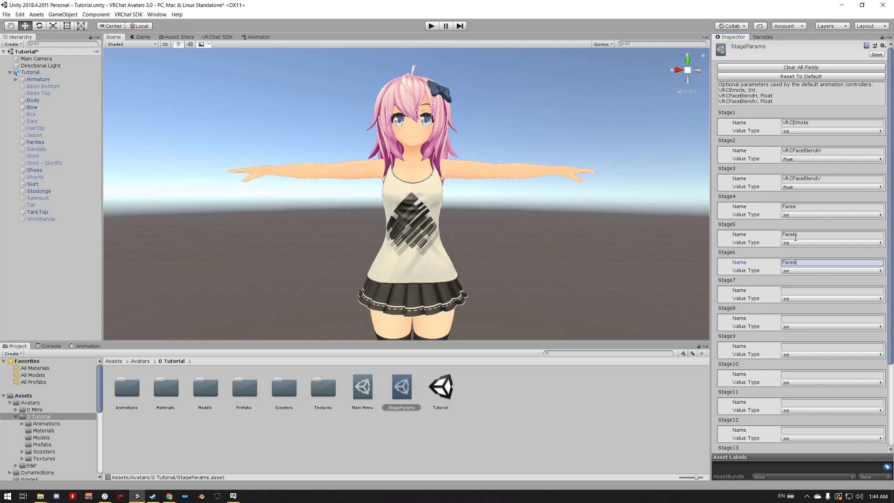
pyautogui.write('V')
# - Set the value type of the FaceH and FacesV parameters to Float
pyautogui.click(795, 243)
pyautogui.click(794, 255)
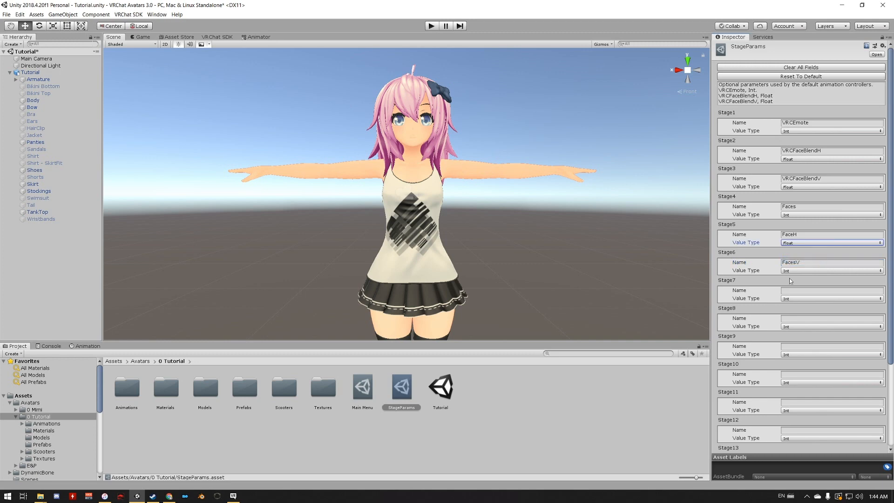
pyautogui.click(792, 271)
pyautogui.click(793, 283)
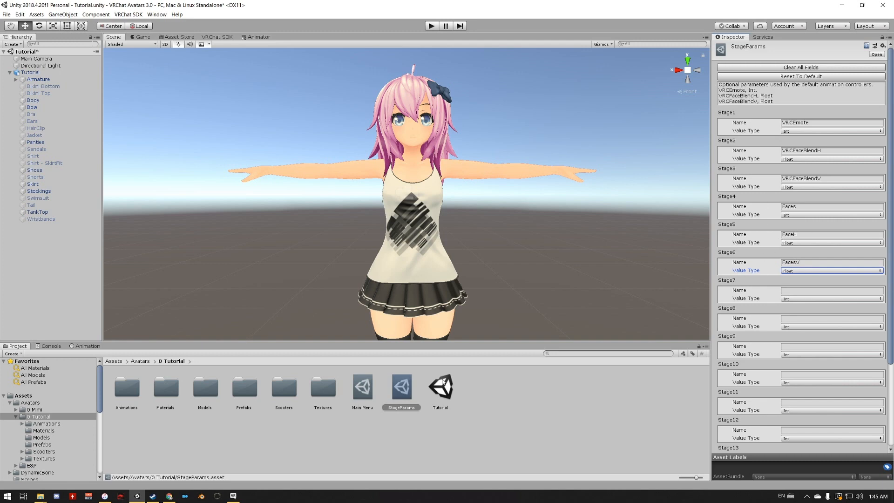
# - Set Main Menu's puppet control to use Faces as its parameter, FaceH as horizontal and FacesV as vertical
pyautogui.click(363, 396)
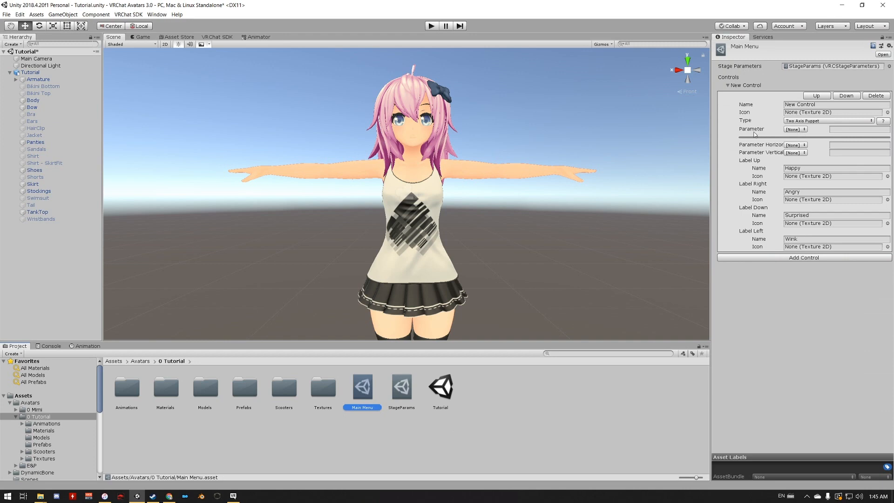
pyautogui.click(798, 130)
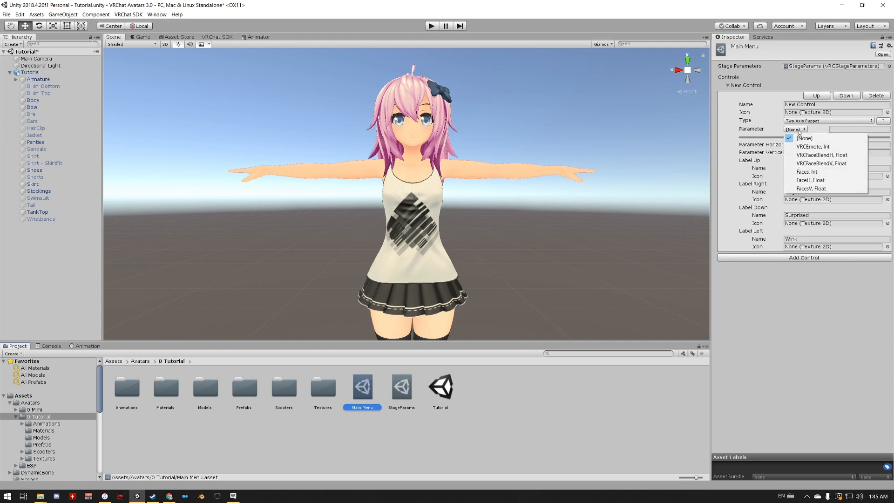
pyautogui.click(806, 172)
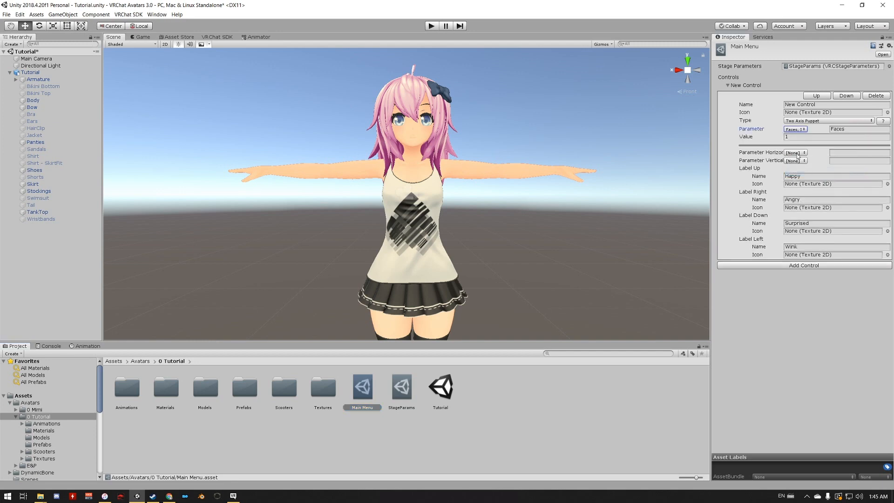
pyautogui.click(797, 153)
pyautogui.click(803, 205)
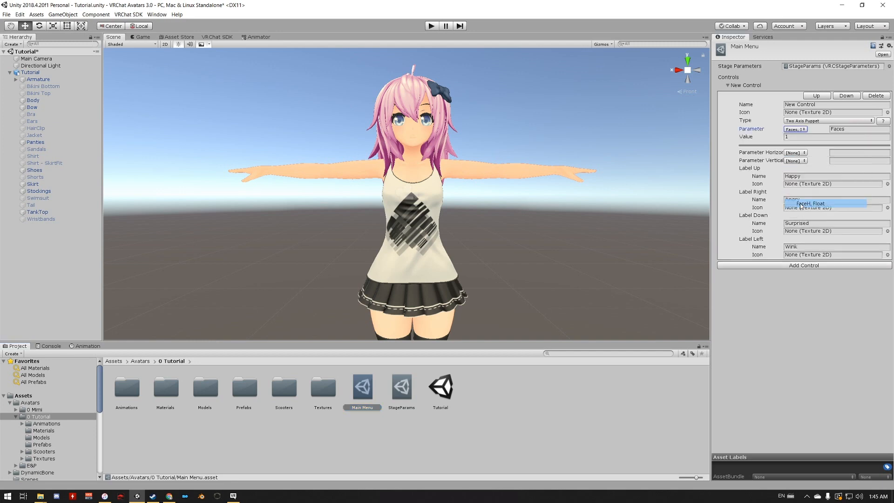
pyautogui.click(796, 161)
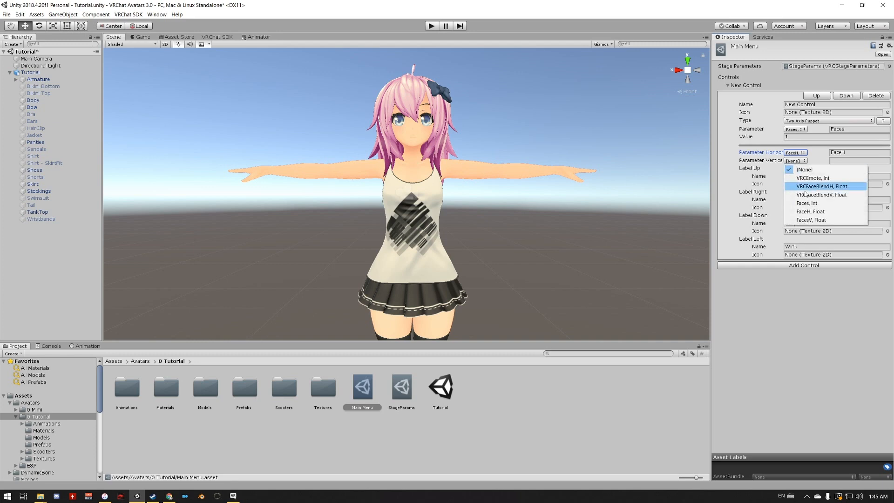
pyautogui.click(810, 220)
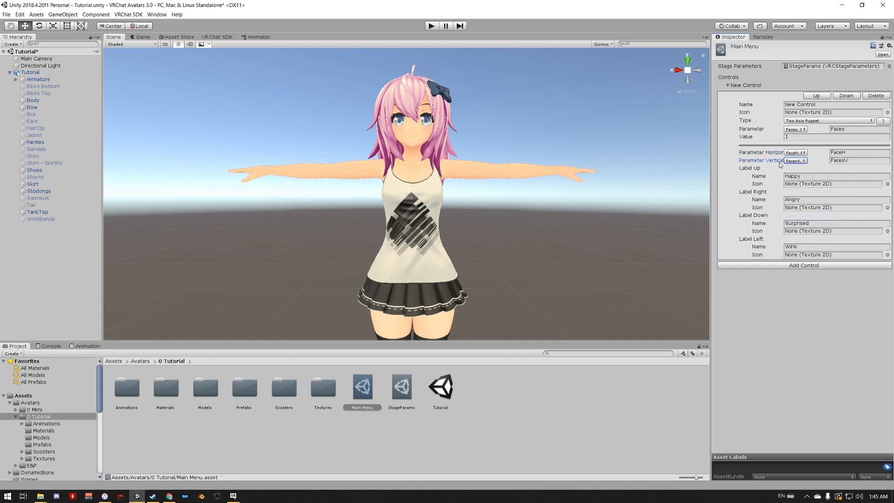
# - Rename Main Menu's puppet control to Faces
pyautogui.click(823, 105)
pyautogui.hotkey('ctrl', 'a')
pyautogui.write('Faces')
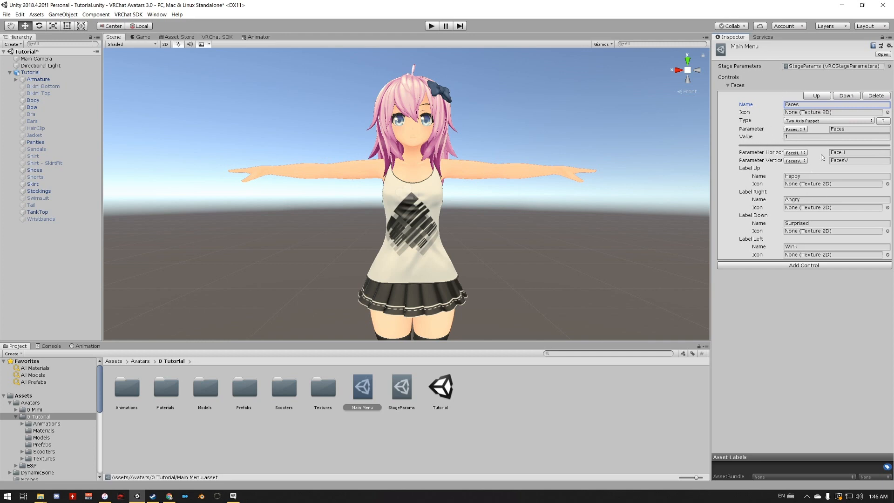
# - Collapse the Tutorial avatar's hierarchy and duplicate the avatar in the scene
pyautogui.rightClick(24, 73)
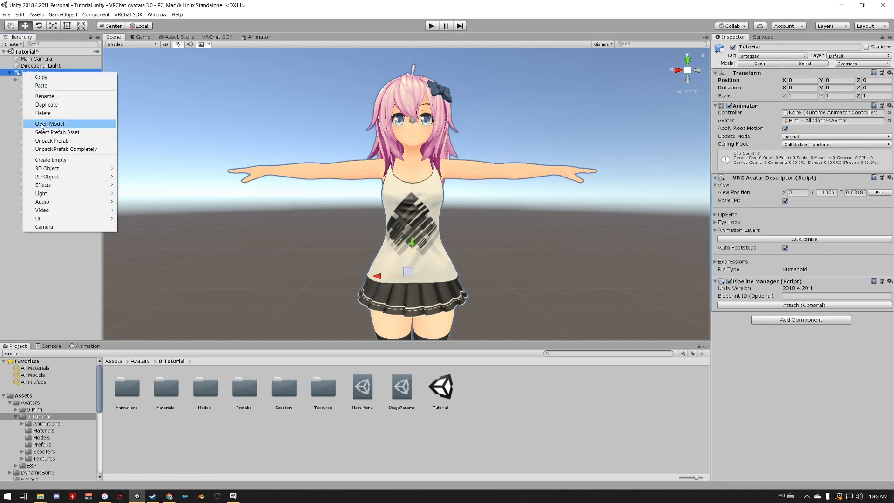
pyautogui.click(10, 73)
pyautogui.click(10, 73)
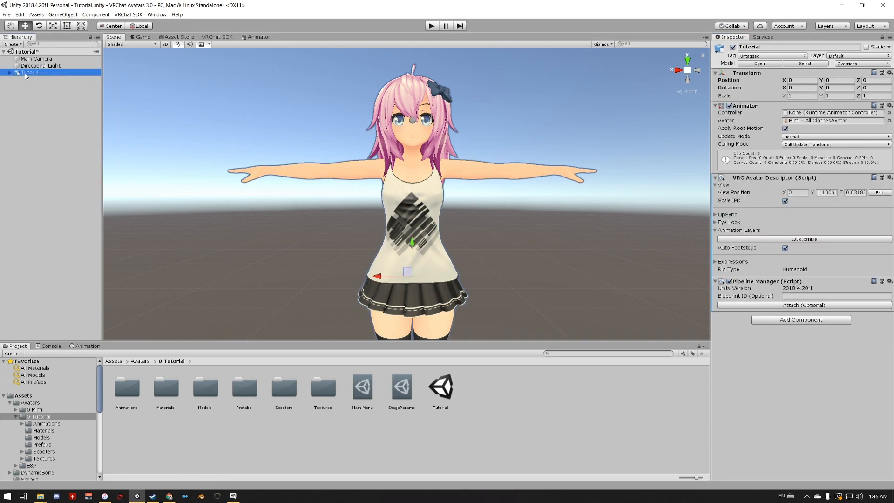
pyautogui.rightClick(27, 73)
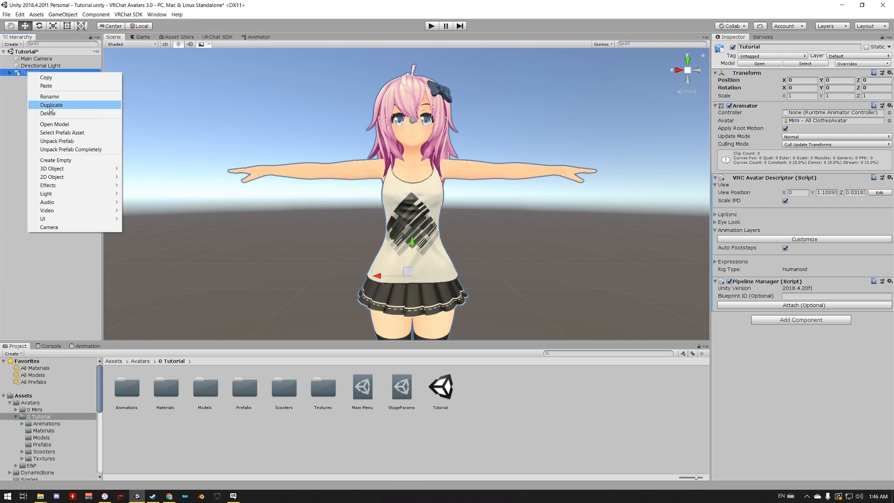
pyautogui.click(49, 104)
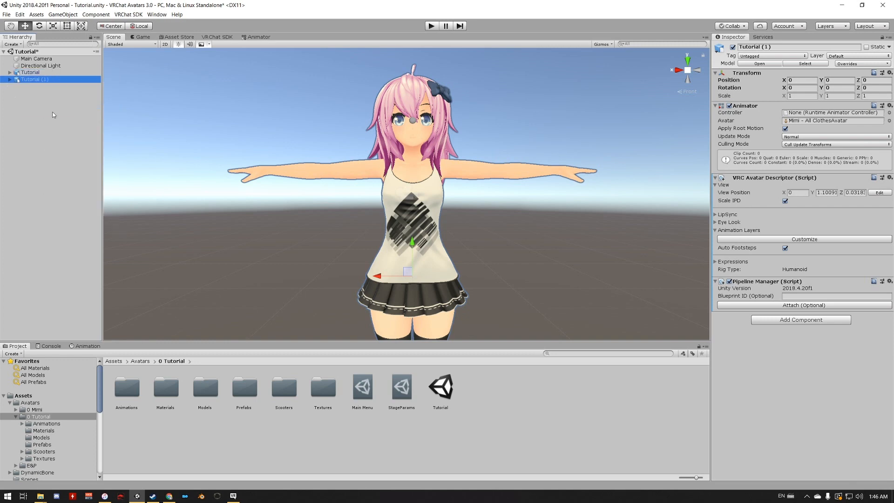
# - Rename the duplicated avatar Tutorial Animation
pyautogui.rightClick(27, 79)
pyautogui.click(65, 105)
pyautogui.rightClick(43, 80)
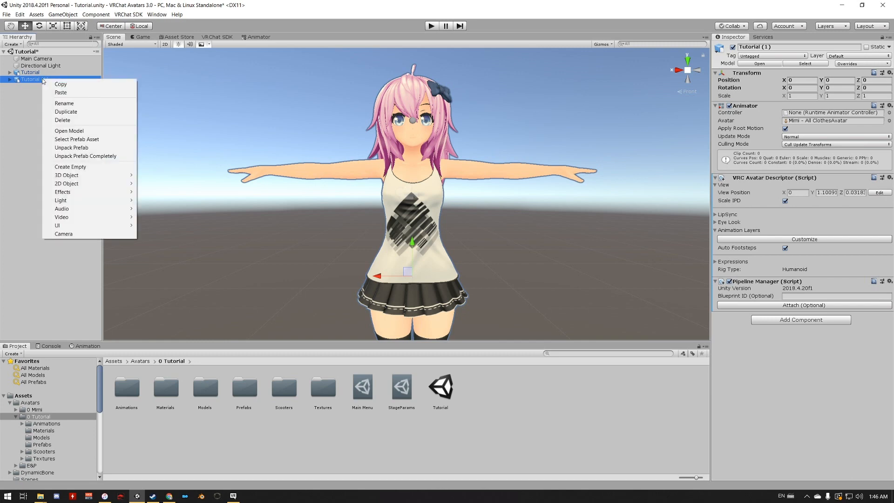
pyautogui.click(51, 99)
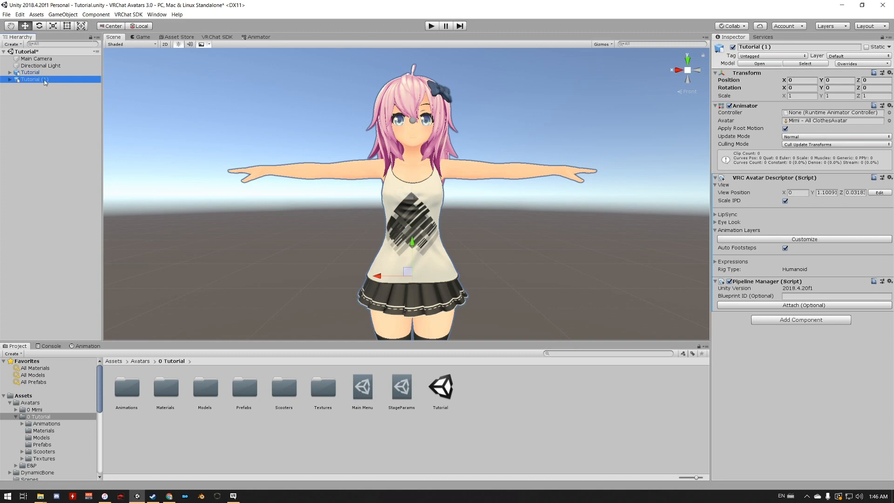
pyautogui.click(10, 79)
pyautogui.click(10, 80)
pyautogui.rightClick(32, 81)
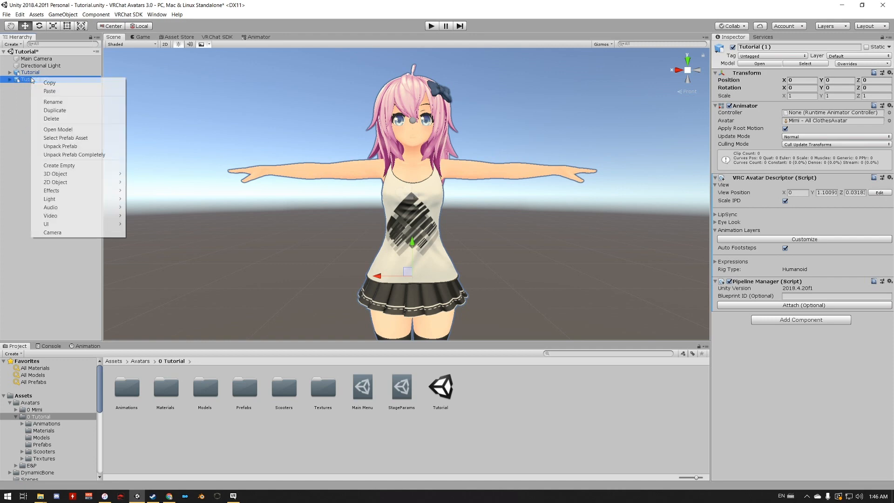
pyautogui.click(62, 103)
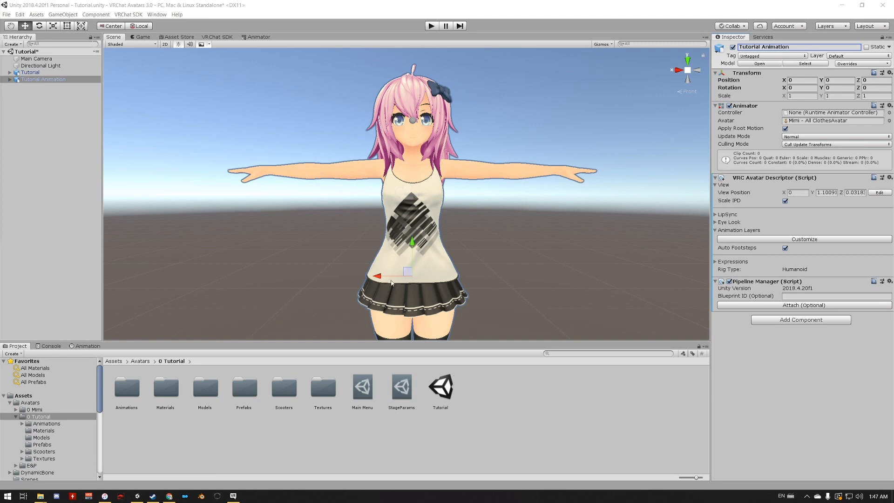
# - Enable customized animation layers in Tutorial Animation's VRC Avatar Descriptor, and select the original Tutorial avatar
pyautogui.click(763, 240)
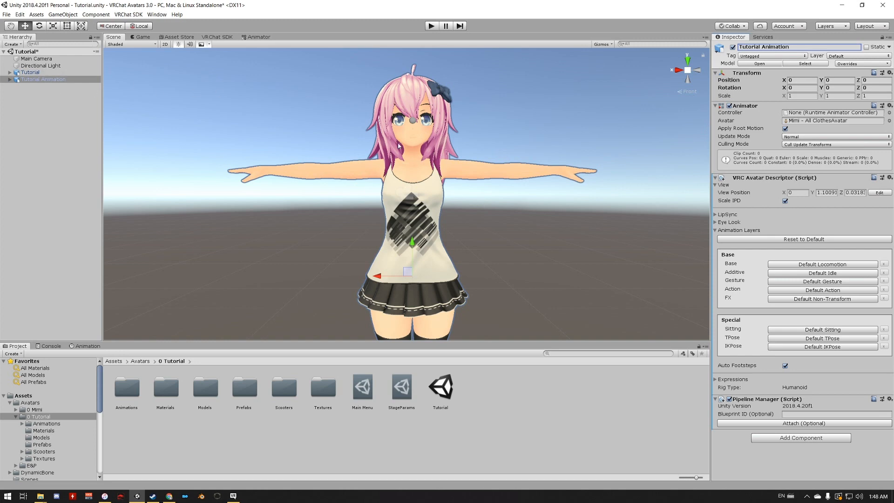
pyautogui.click(29, 73)
pyautogui.click(31, 80)
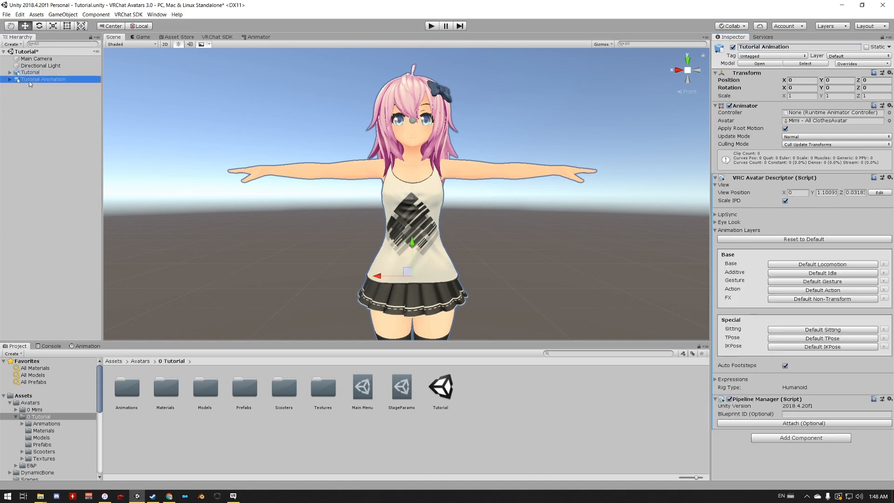
pyautogui.click(25, 73)
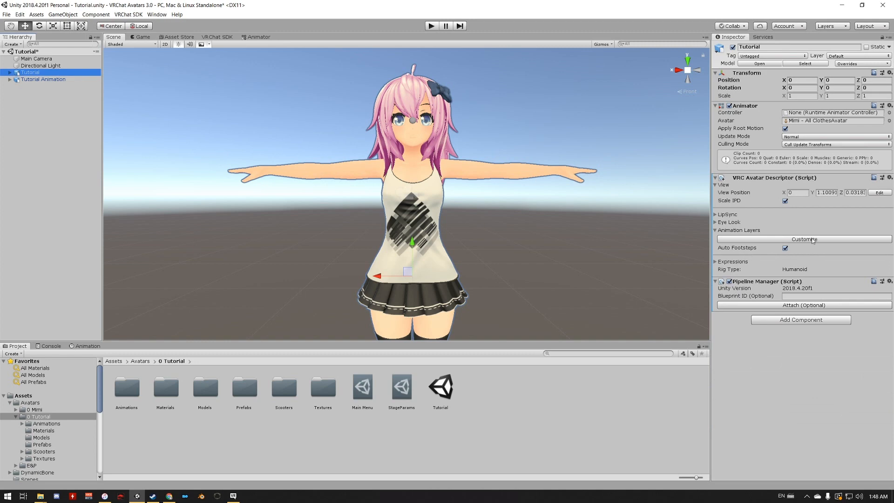
# - Create an Animator Controller named FX in the 0 Tutorial folder
pyautogui.click(496, 398)
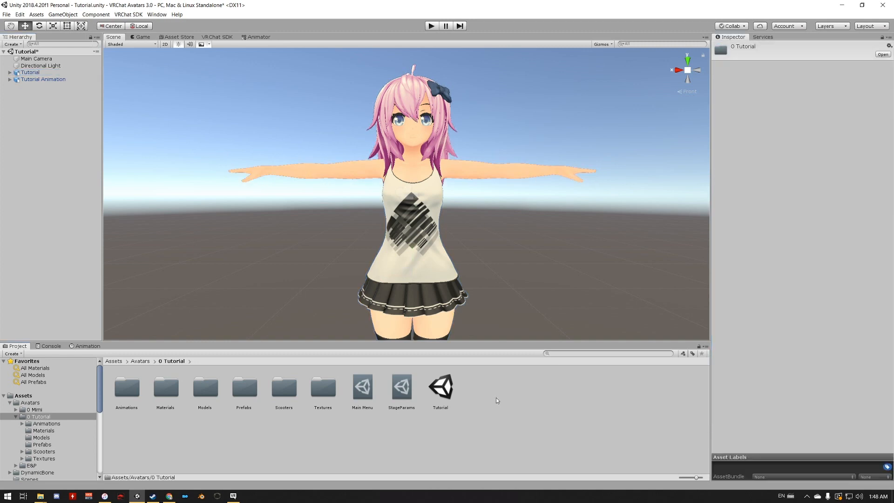
pyautogui.rightClick(496, 397)
pyautogui.moveTo(532, 223)
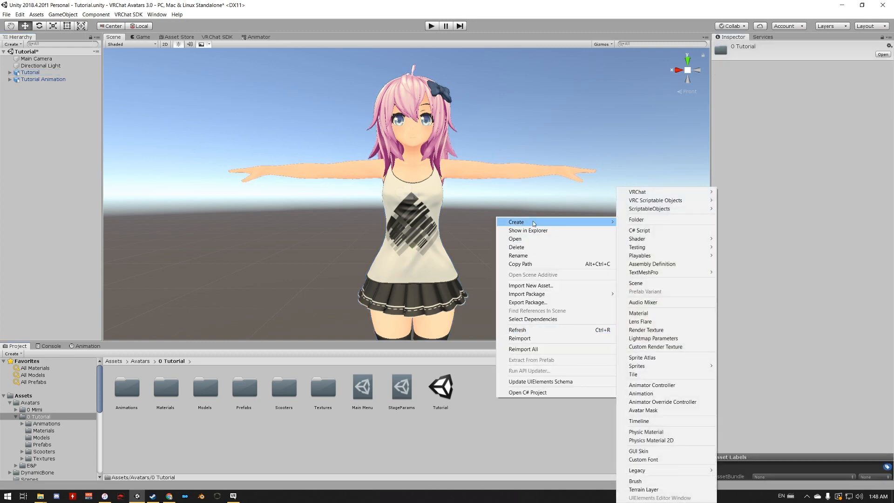
pyautogui.click(662, 385)
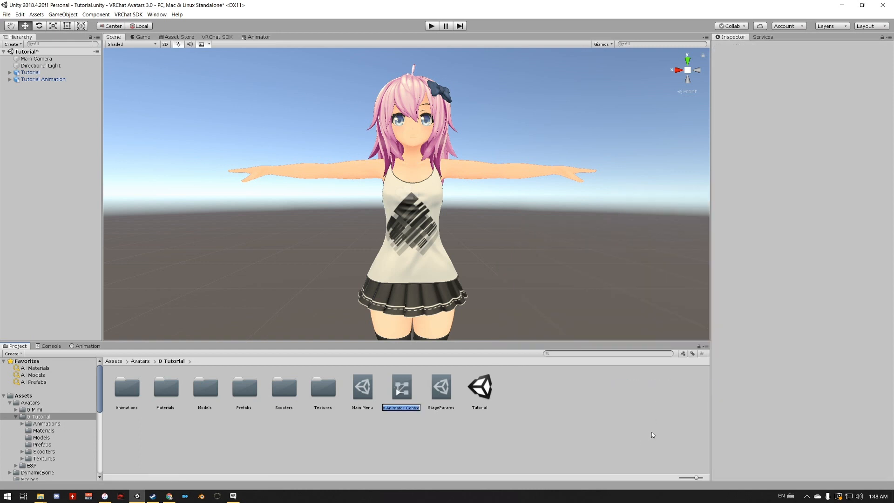
pyautogui.write('FX')
pyautogui.press('Return')
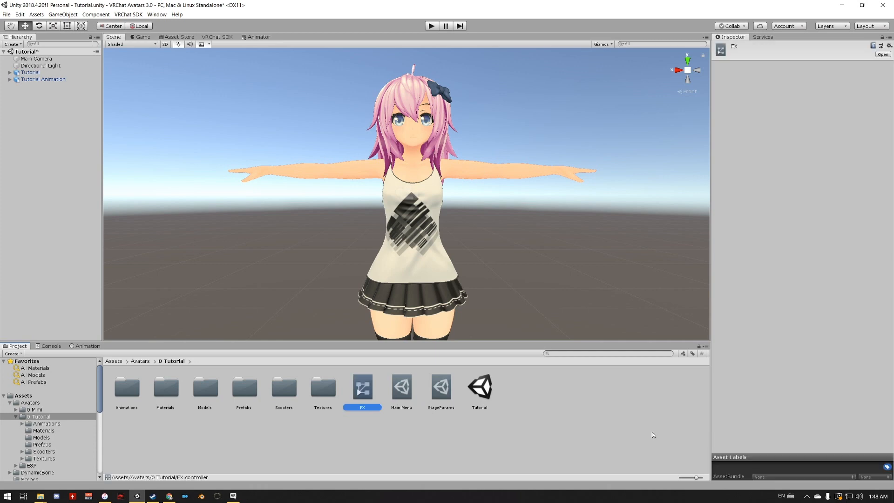
# - Customize the original Tutorial avatar's animation layers and assign the FX controller to its FX layer
pyautogui.click(23, 73)
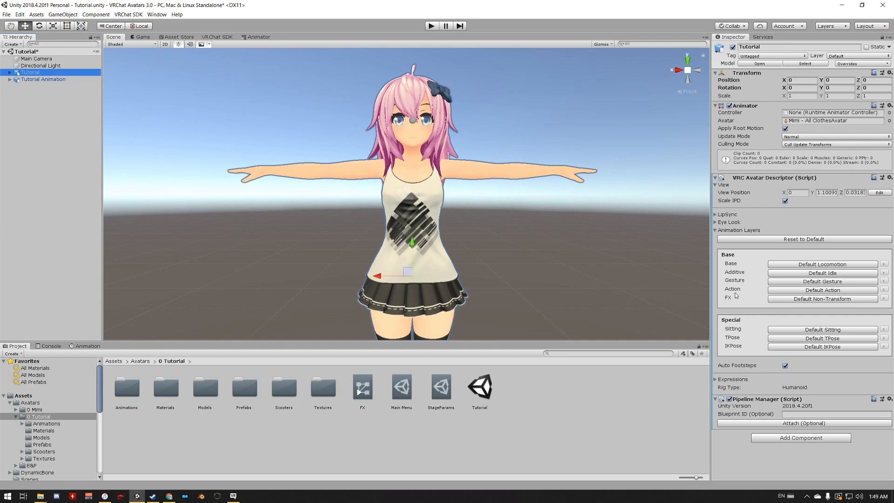
pyautogui.click(796, 299)
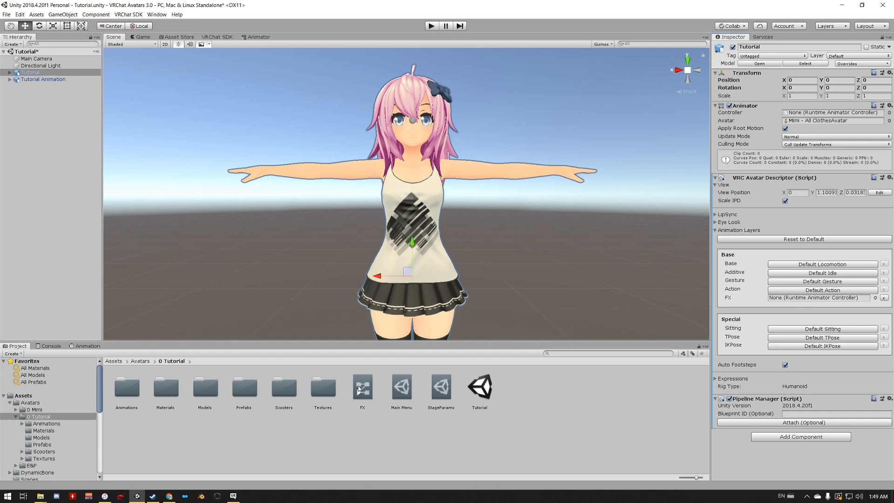
pyautogui.moveTo(359, 388); pyautogui.dragTo(813, 301)
# - Open the FX controller in the Animator and move the Any State, Entry and Exit nodes apart to clear the graph's centre
pyautogui.click(364, 392)
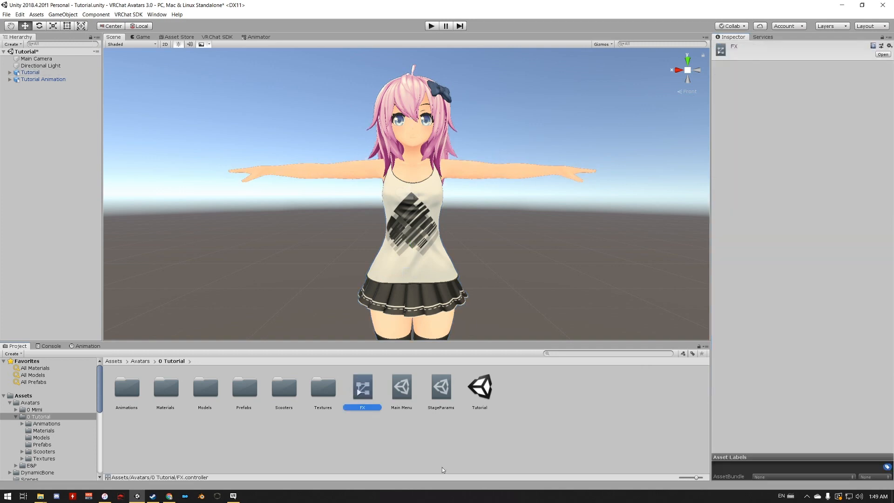
pyautogui.click(255, 37)
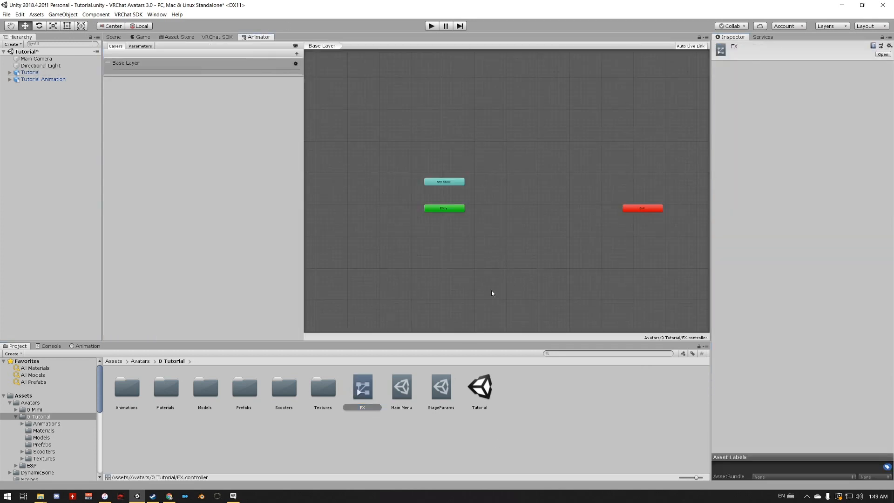
pyautogui.moveTo(458, 182); pyautogui.dragTo(405, 98)
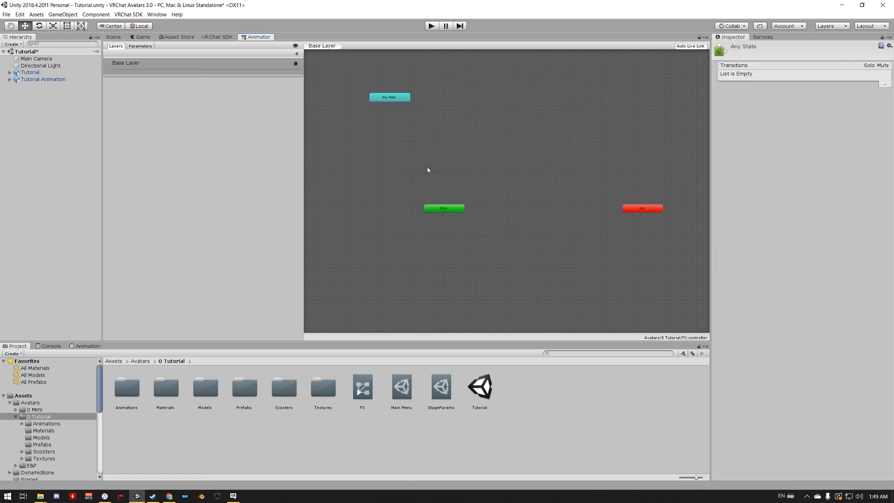
pyautogui.moveTo(437, 208); pyautogui.dragTo(382, 137)
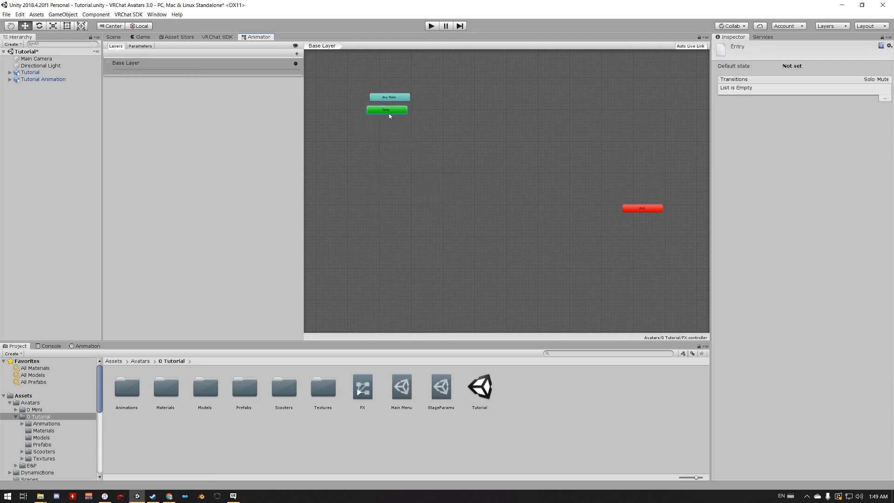
pyautogui.moveTo(634, 207); pyautogui.dragTo(646, 295)
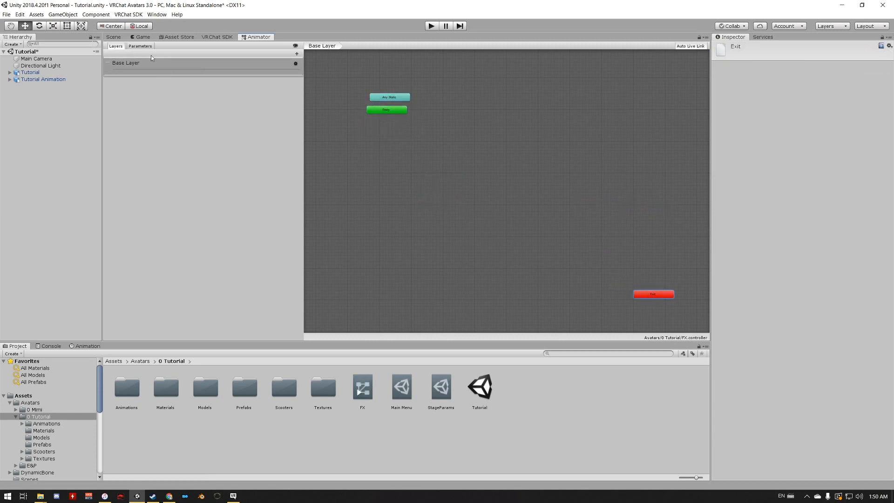
# - Add an Int parameter named Faces to the FX controller, using StageParams as the reference
pyautogui.click(141, 47)
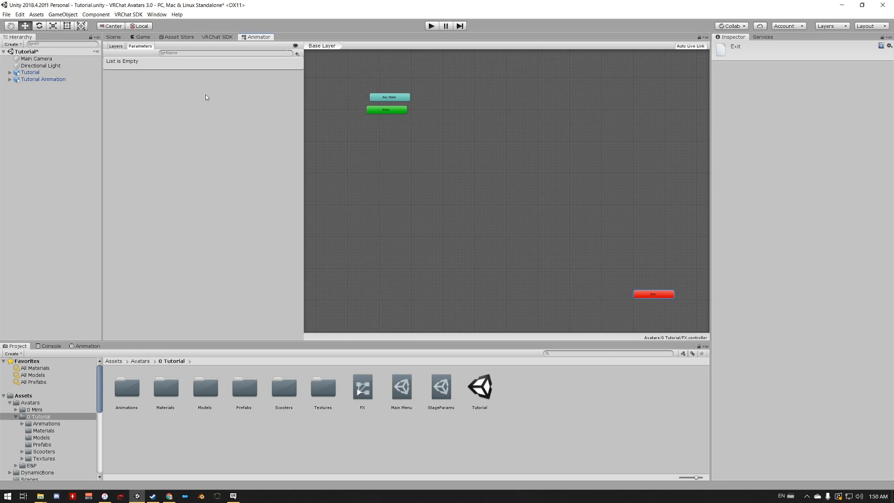
pyautogui.click(442, 387)
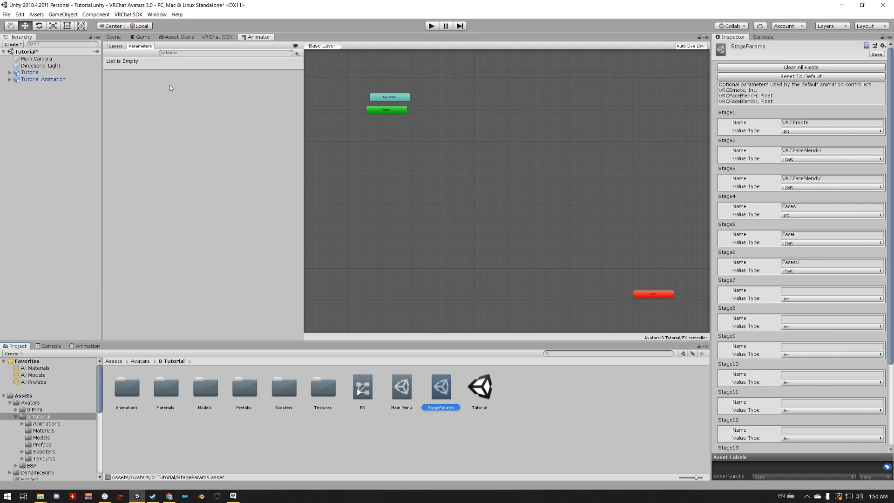
pyautogui.click(298, 54)
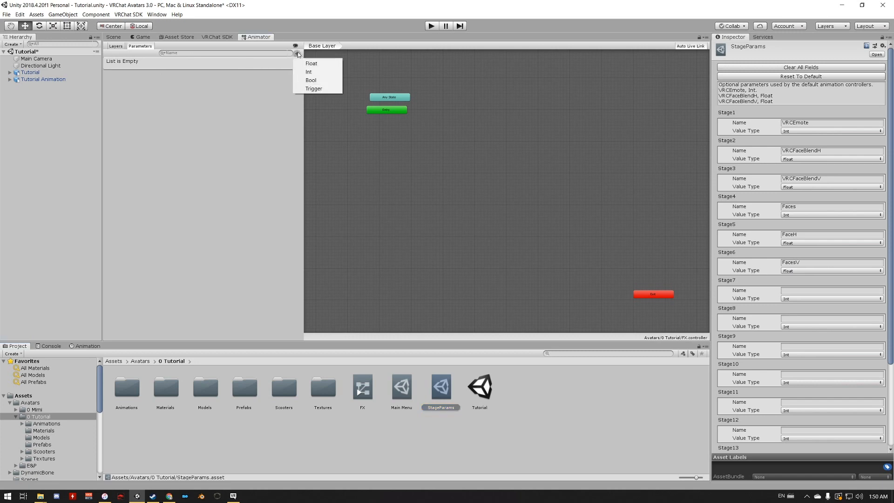
pyautogui.click(311, 71)
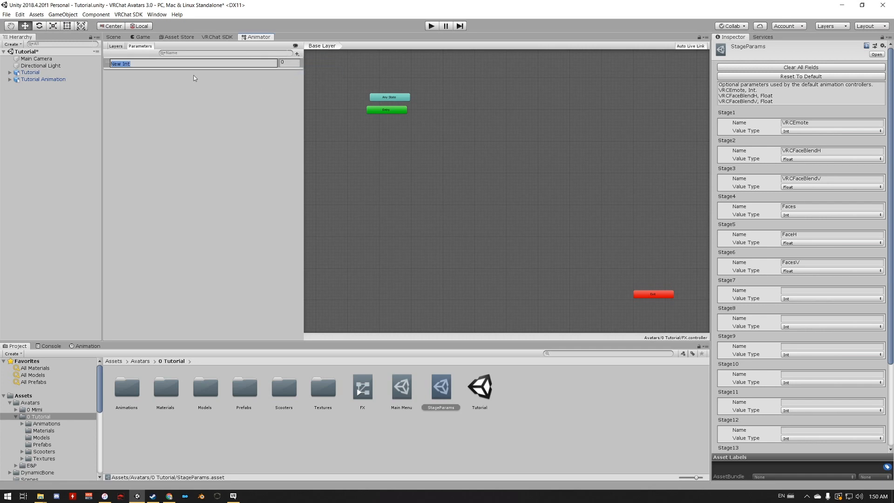
pyautogui.write('Faces')
pyautogui.press('Return')
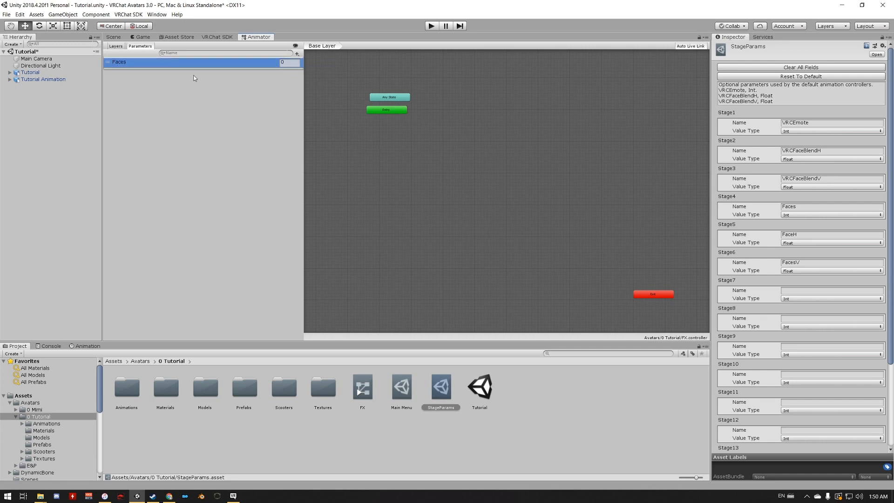
# - Add two Float parameters named FaceH and FaceV to the FX controller
pyautogui.click(298, 54)
pyautogui.click(299, 62)
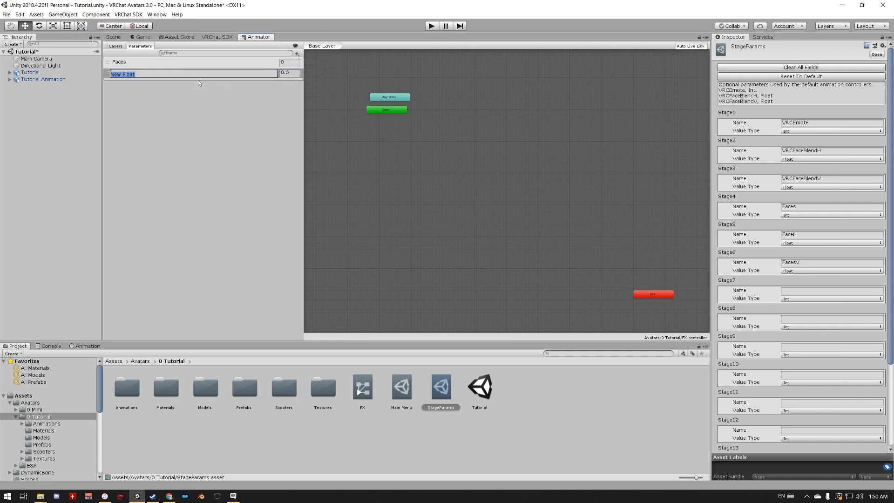
pyautogui.write('FaceH')
pyautogui.press('Return')
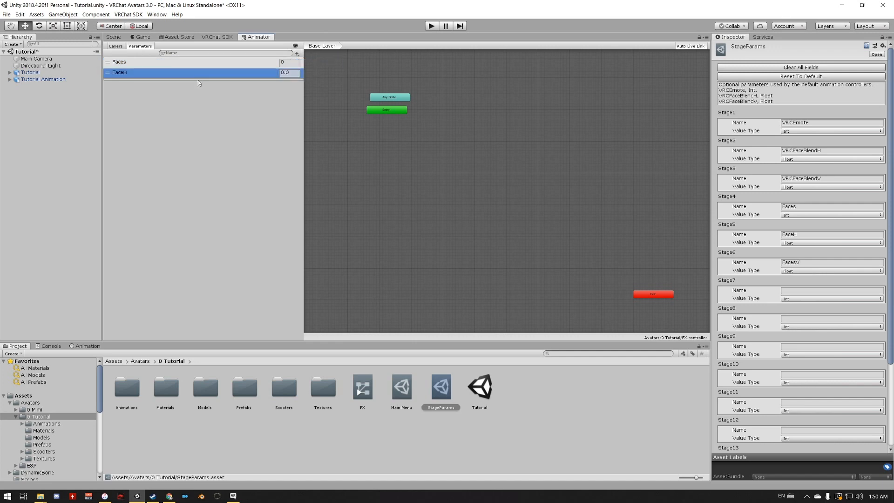
pyautogui.click(297, 54)
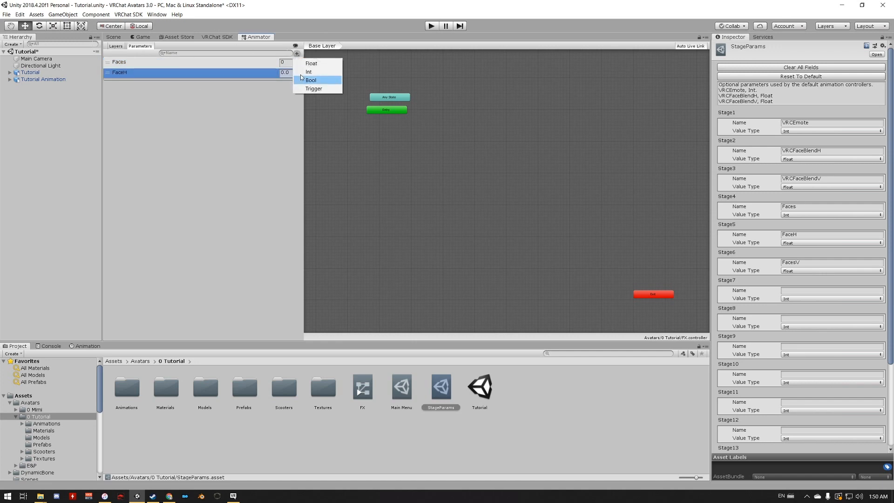
pyautogui.click(303, 63)
pyautogui.write('F')
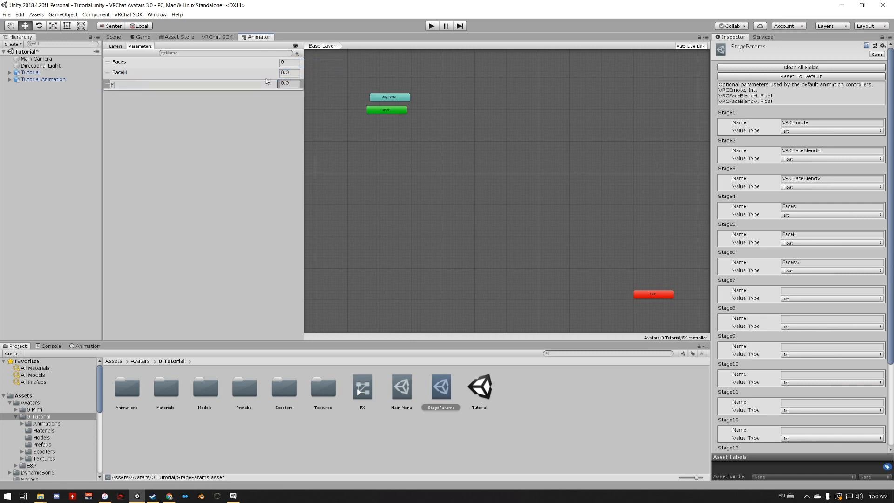
pyautogui.write('aceV')
pyautogui.press('Return')
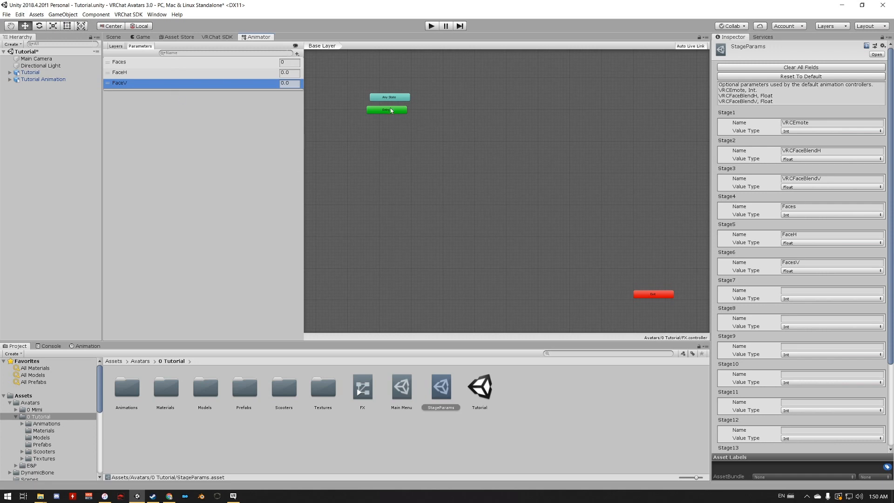
# - Place the Any State and Entry nodes side by side and create an empty state named Wait below Entry
pyautogui.moveTo(390, 108); pyautogui.dragTo(409, 88)
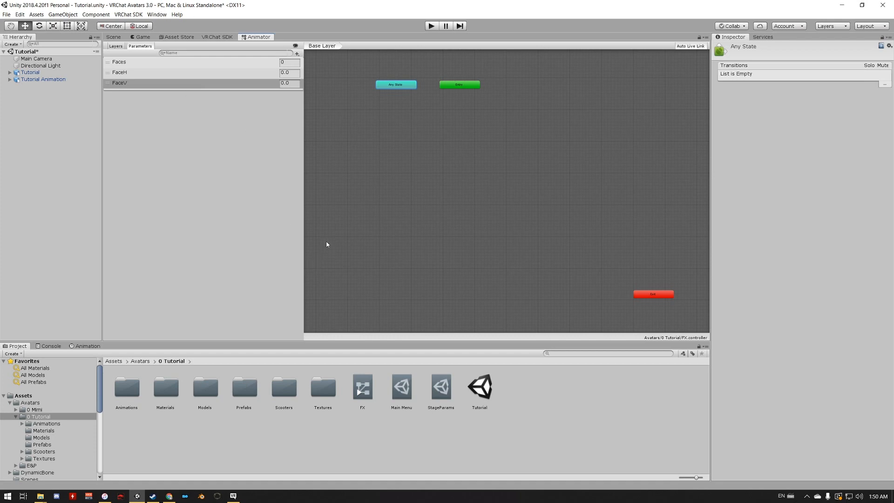
pyautogui.click(460, 85)
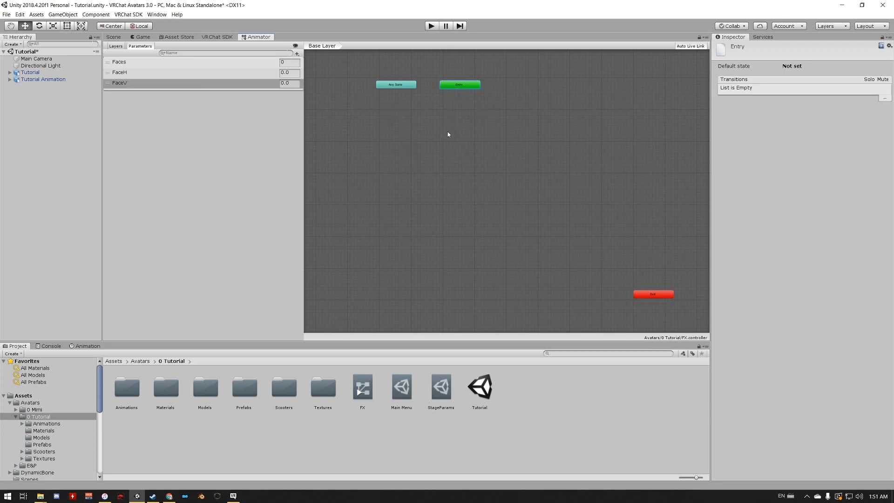
pyautogui.rightClick(458, 116)
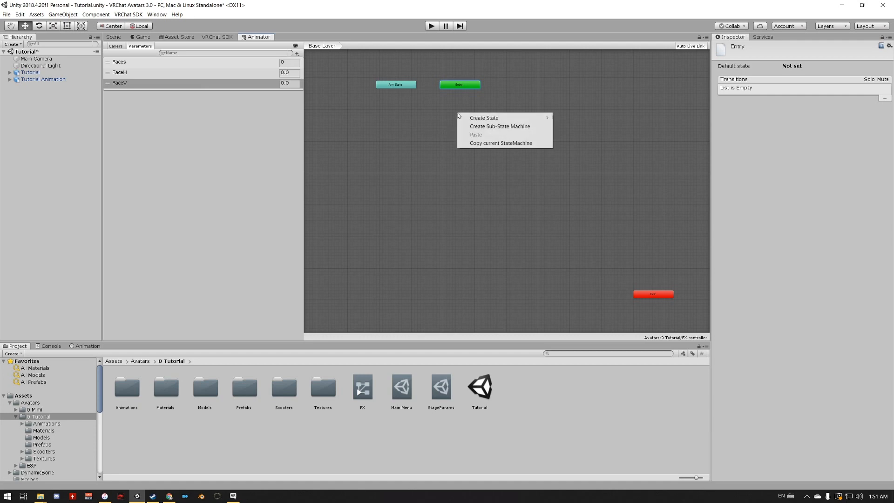
pyautogui.moveTo(465, 118)
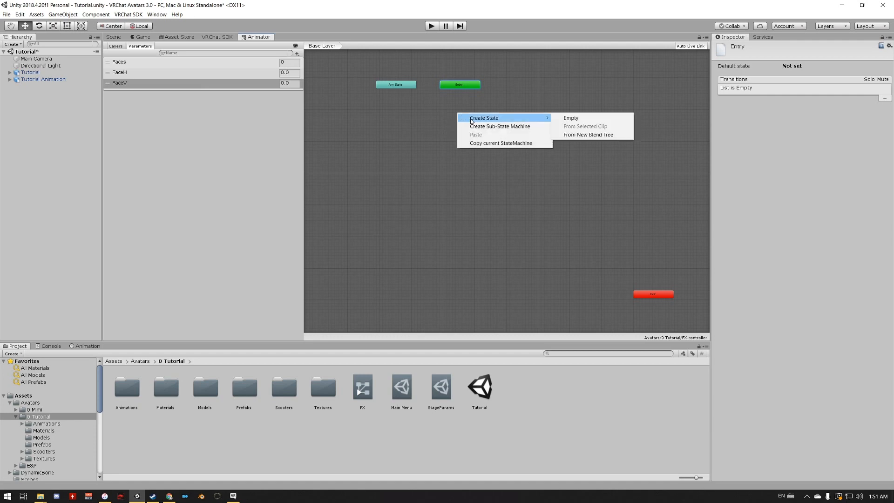
pyautogui.click(597, 121)
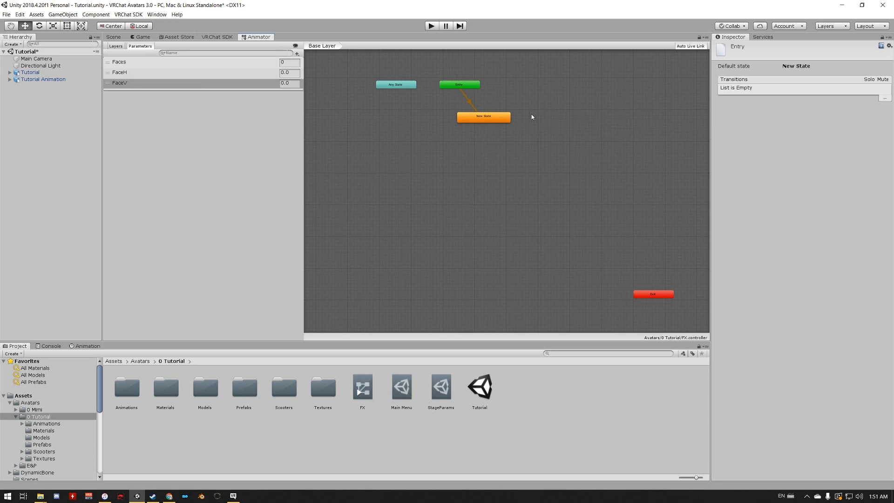
pyautogui.moveTo(486, 115); pyautogui.dragTo(463, 110)
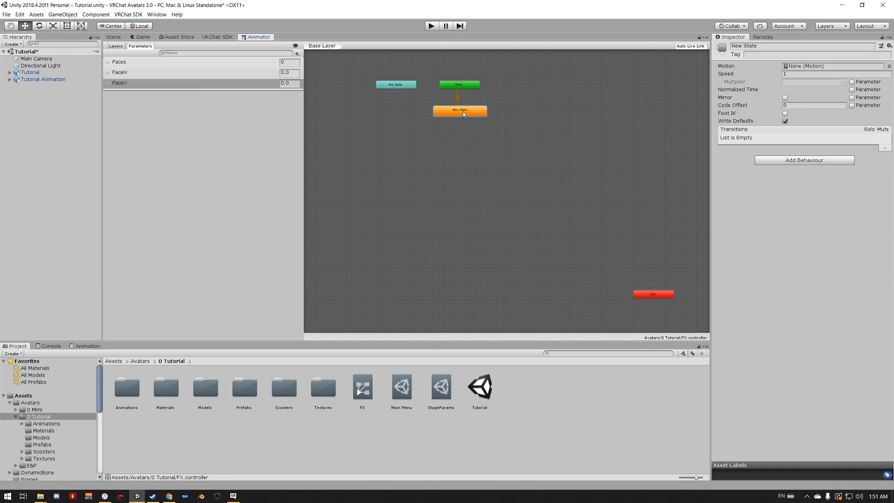
pyautogui.moveTo(463, 114); pyautogui.dragTo(464, 107)
pyautogui.click(760, 46)
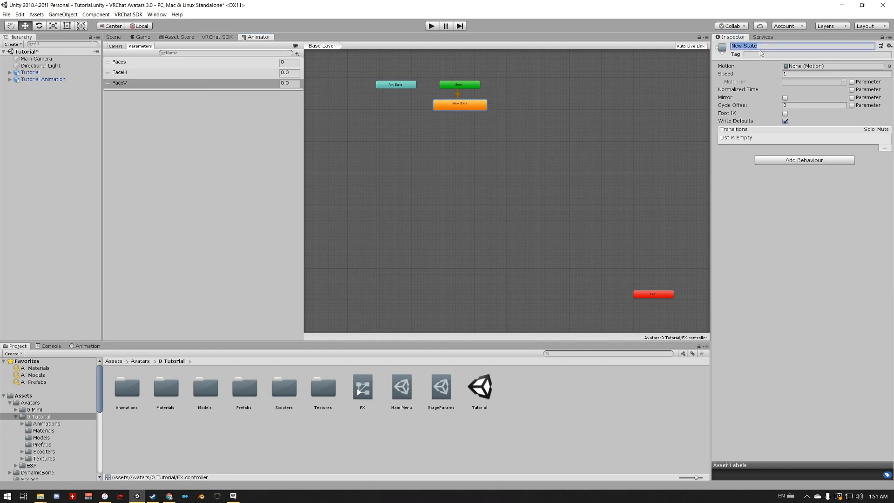
pyautogui.write('Wait')
pyautogui.click(286, 62)
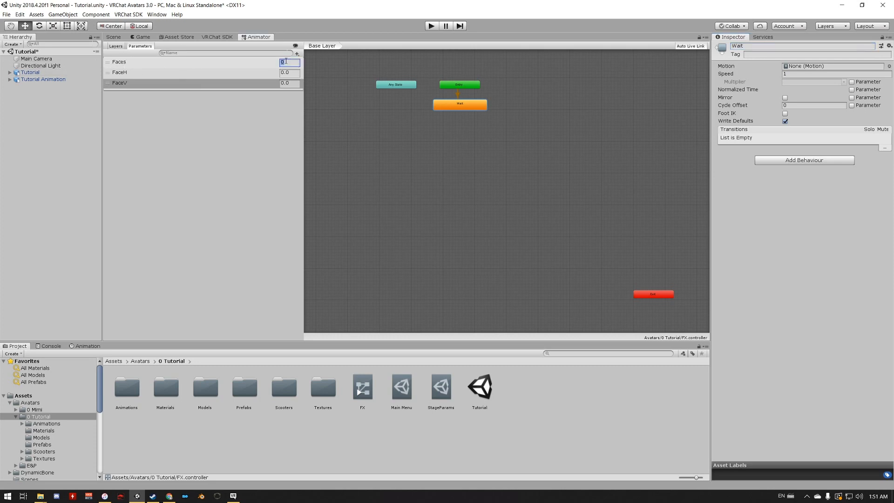
pyautogui.click(258, 65)
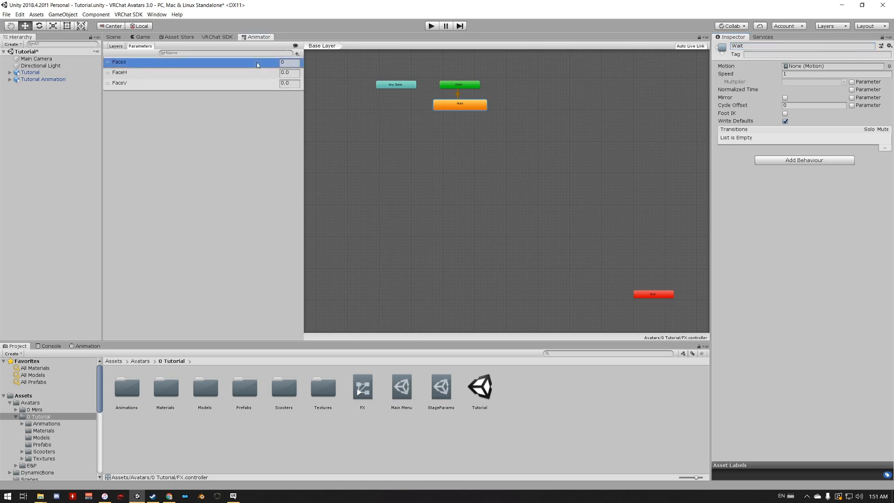
pyautogui.click(496, 151)
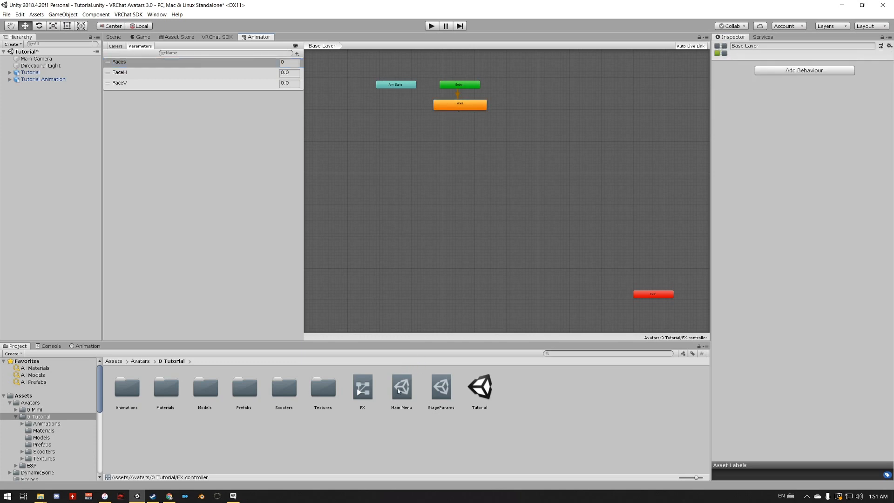
pyautogui.click(459, 108)
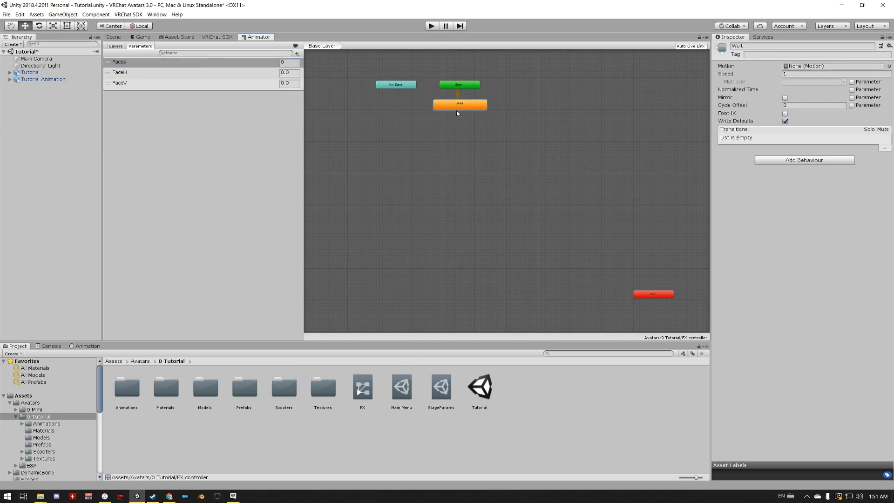
# - Create a state from a new blend tree and align it below the Wait state
pyautogui.rightClick(452, 124)
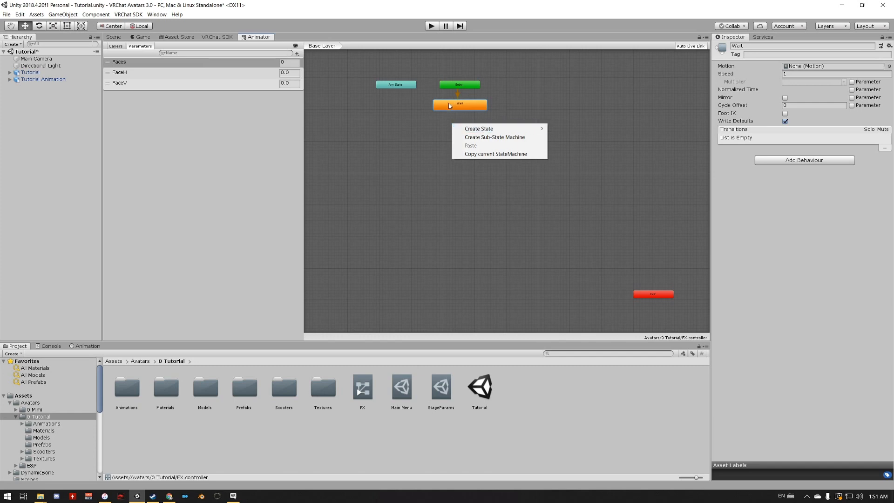
pyautogui.moveTo(524, 131)
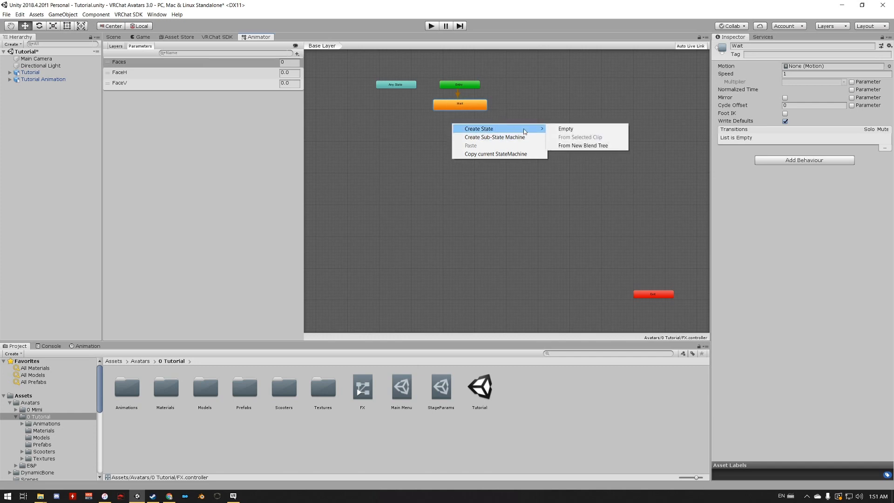
pyautogui.click(586, 149)
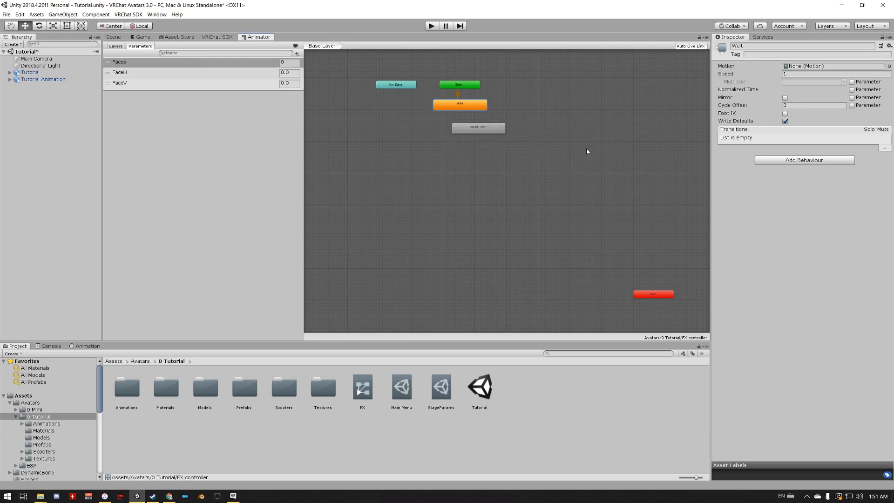
pyautogui.moveTo(481, 129); pyautogui.dragTo(468, 135)
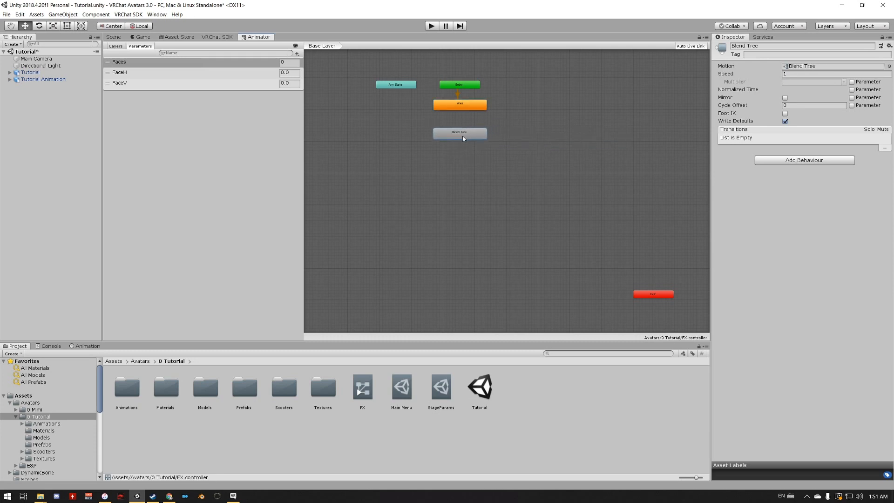
# - Add transitions from Wait to Blend Tree and from Blend Tree to Exit, and place Exit directly below Blend Tree
pyautogui.rightClick(457, 103)
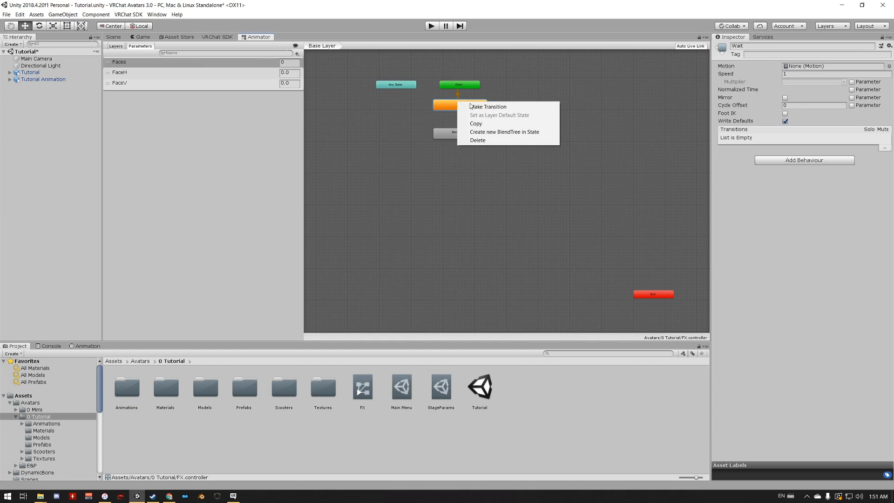
pyautogui.click(488, 107)
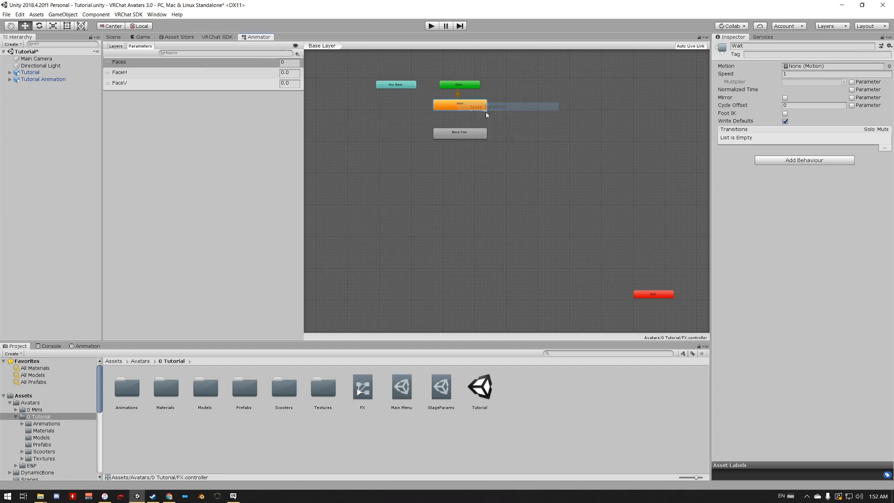
pyautogui.click(459, 135)
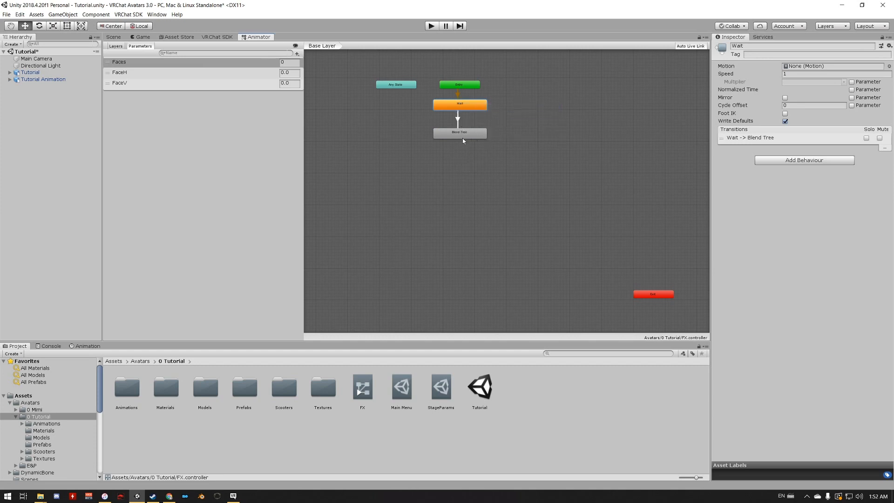
pyautogui.rightClick(458, 137)
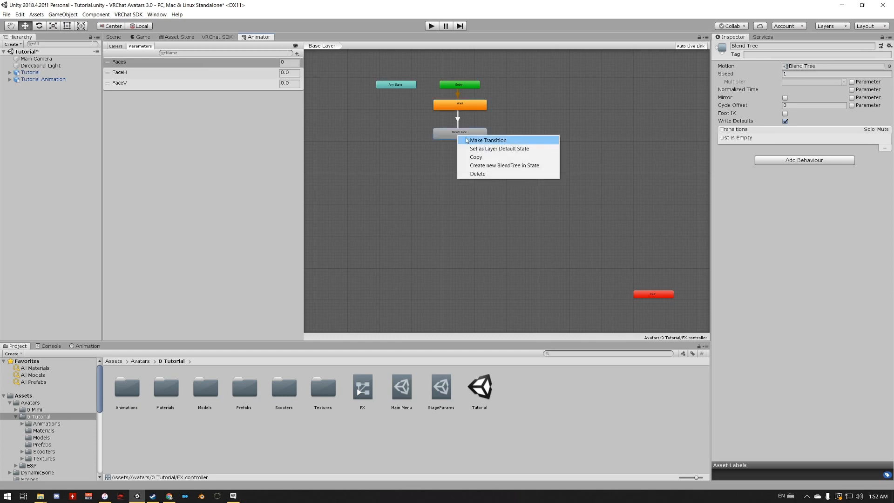
pyautogui.click(485, 138)
pyautogui.click(657, 294)
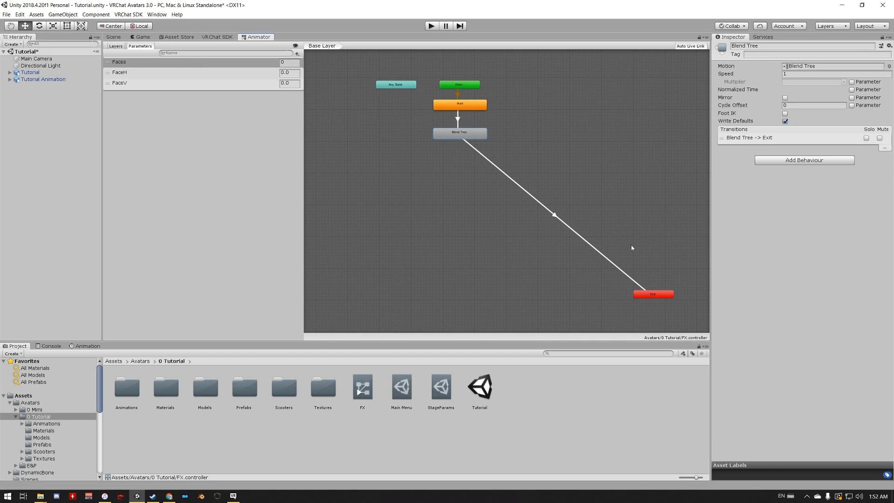
pyautogui.moveTo(650, 296); pyautogui.dragTo(454, 164)
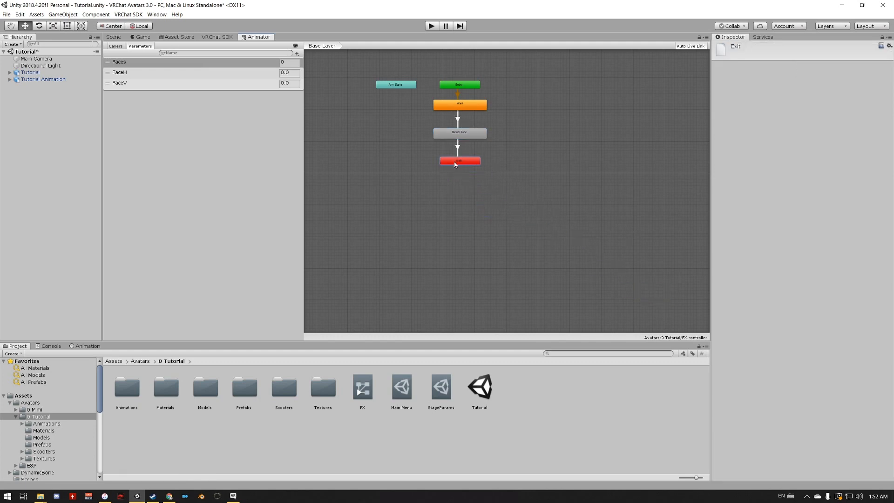
# - Add the condition Faces Equals 1 to the transition from Wait to Blend Tree
pyautogui.click(458, 120)
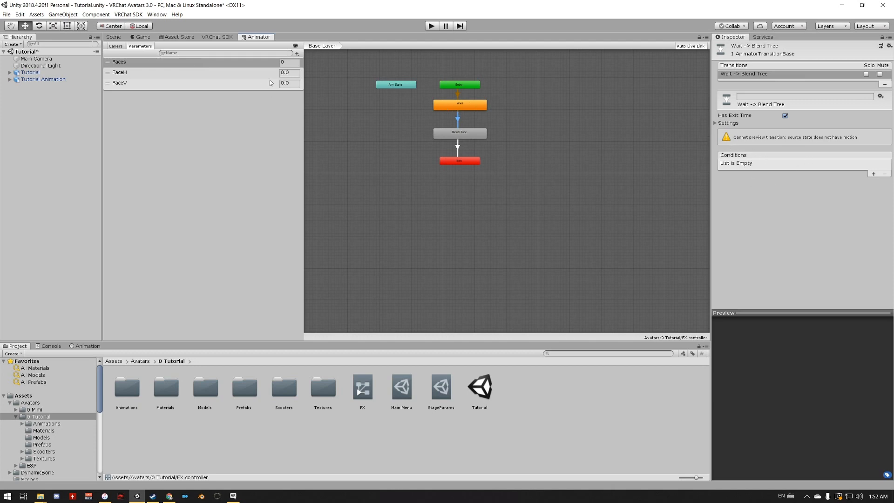
pyautogui.click(874, 174)
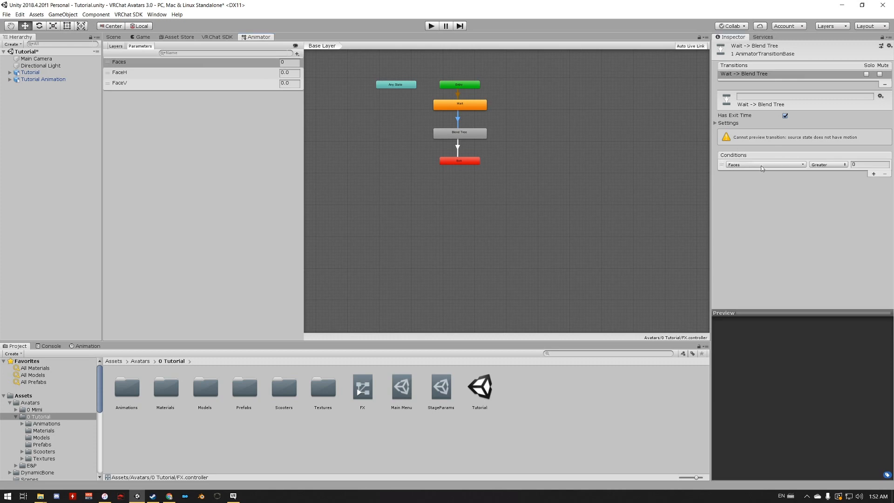
pyautogui.click(766, 166)
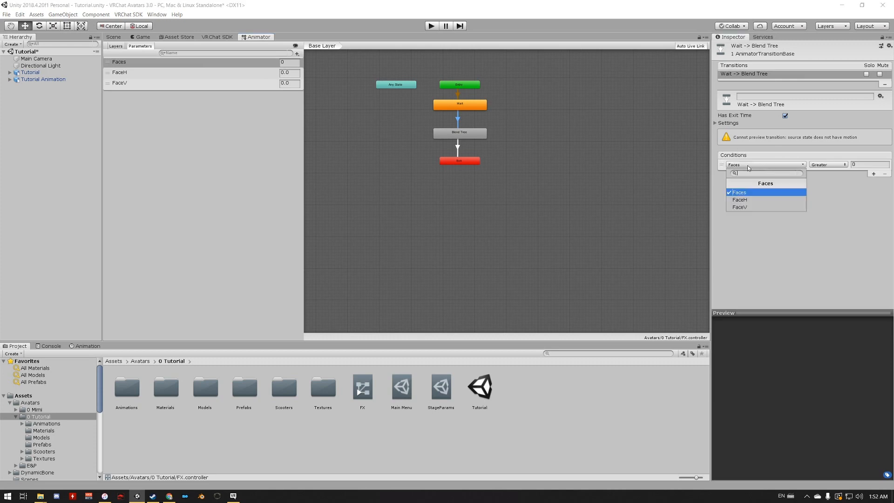
pyautogui.click(835, 165)
pyautogui.click(836, 195)
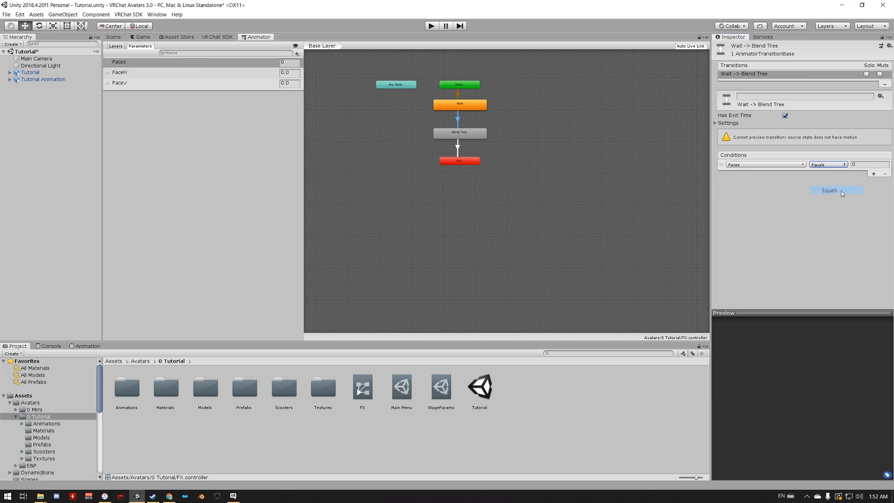
pyautogui.click(858, 164)
pyautogui.write('1')
# - Add the condition Faces Equals 0 to the transition from Blend Tree to Exit
pyautogui.click(458, 148)
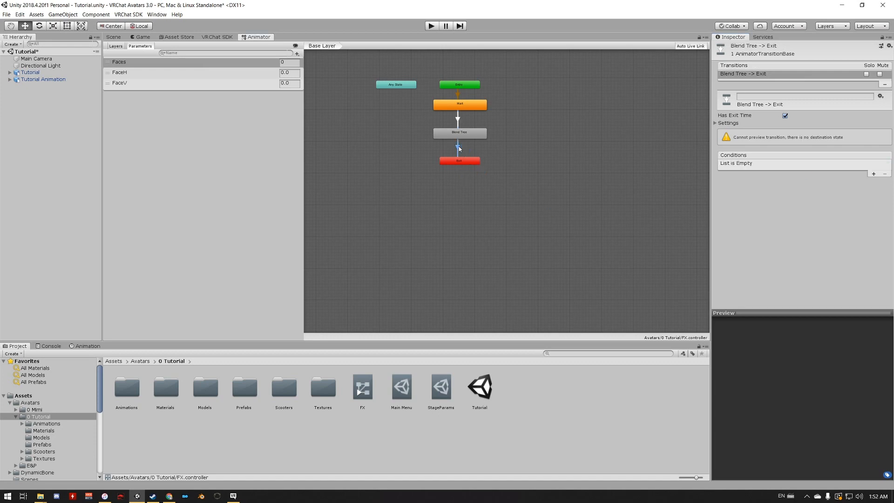
pyautogui.click(874, 173)
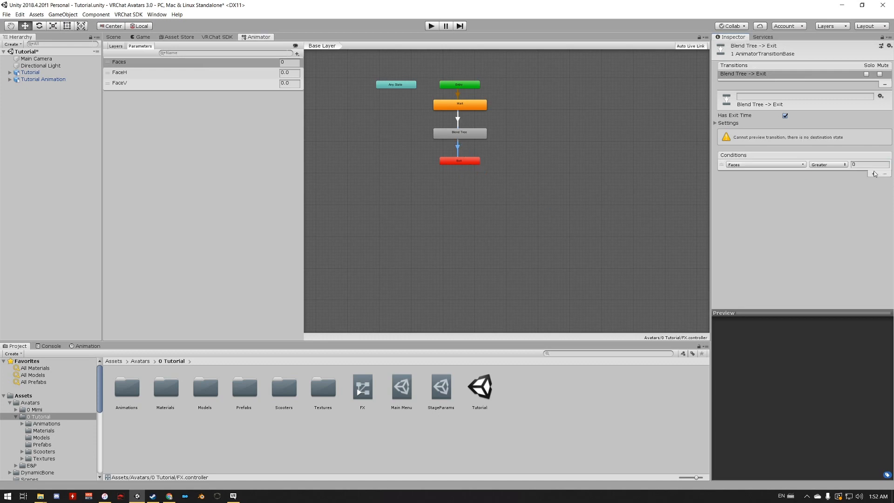
pyautogui.click(832, 167)
pyautogui.click(831, 190)
# - Rename the Blend Tree state as Faces
pyautogui.click(467, 135)
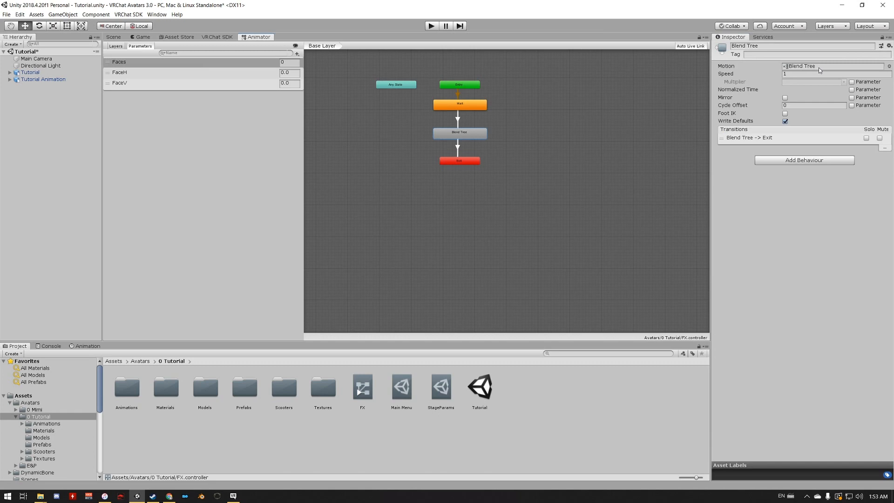
pyautogui.click(769, 46)
pyautogui.write('Faces')
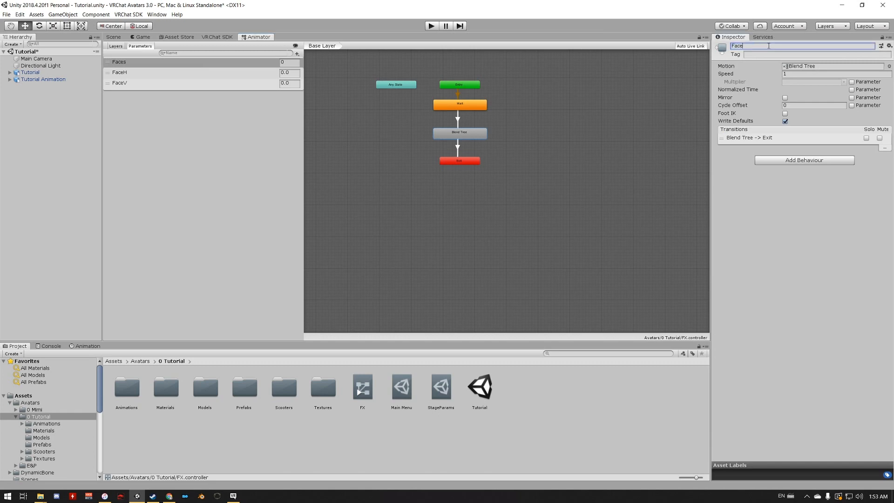
pyautogui.press('Return')
# - Open the blend tree inside the Faces state and add four empty motion fields to it
pyautogui.doubleClick(456, 135)
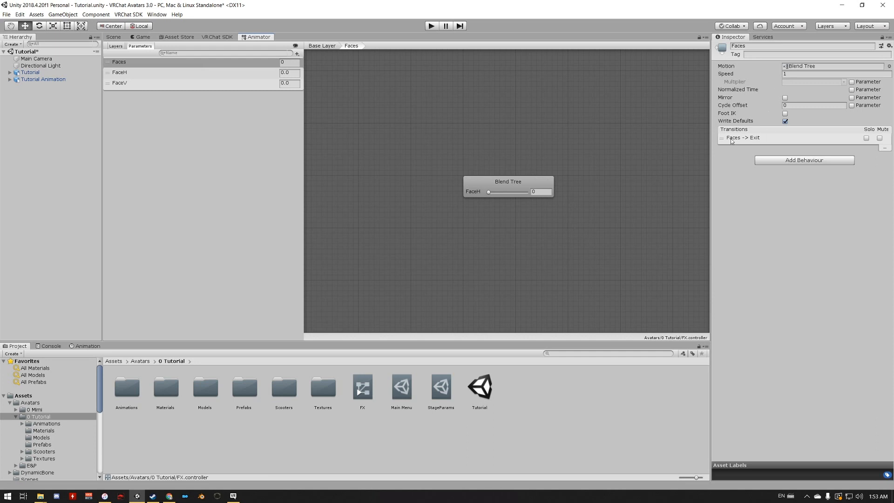
pyautogui.click(505, 188)
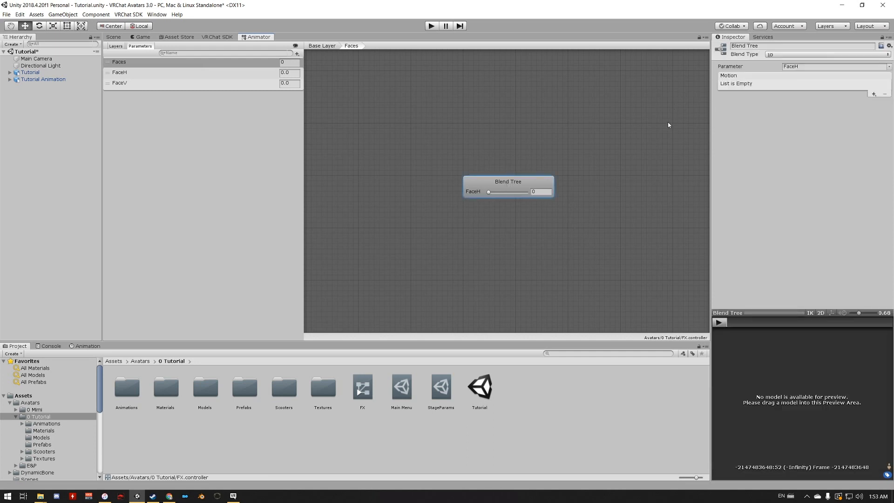
pyautogui.click(873, 95)
pyautogui.click(865, 100)
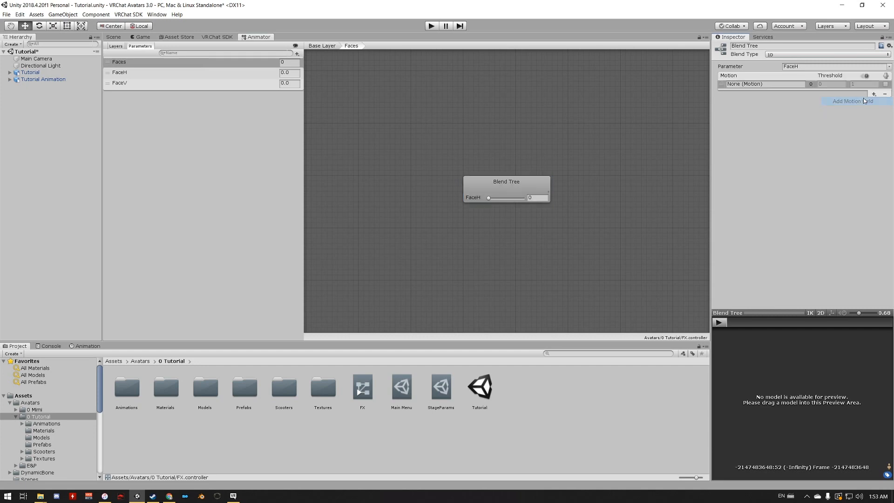
pyautogui.click(873, 94)
pyautogui.click(861, 101)
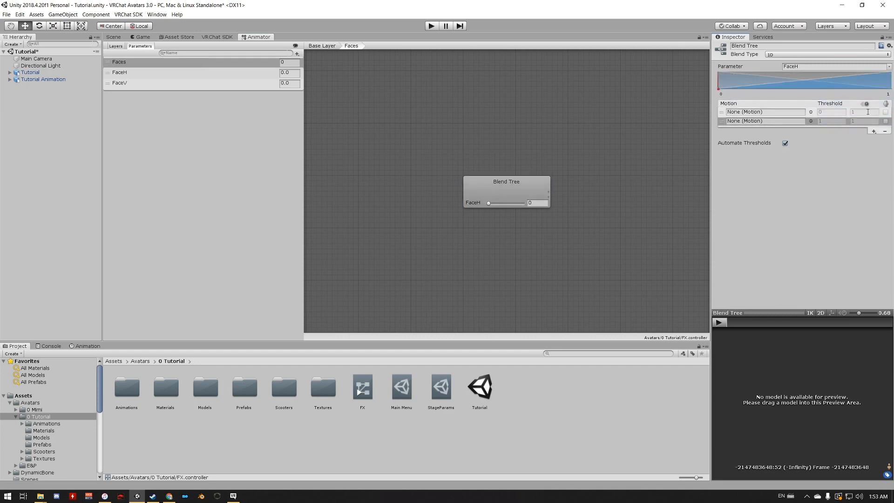
pyautogui.click(874, 131)
pyautogui.click(854, 139)
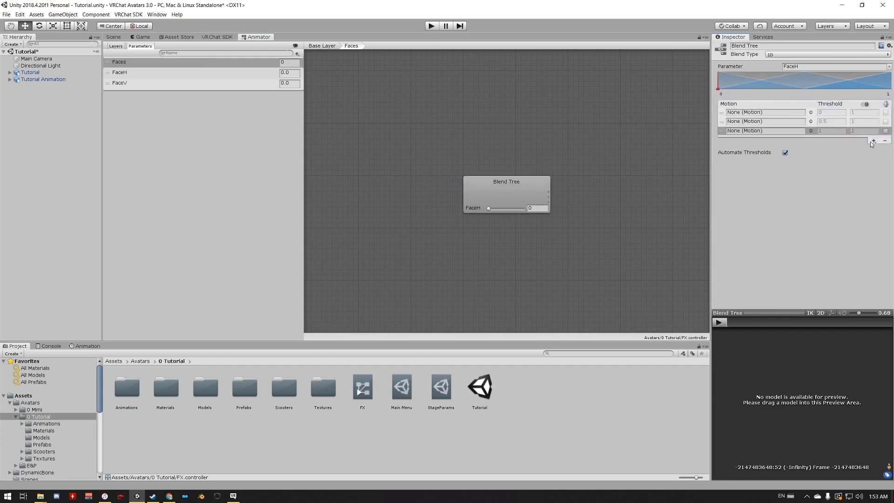
pyautogui.click(873, 141)
pyautogui.click(856, 149)
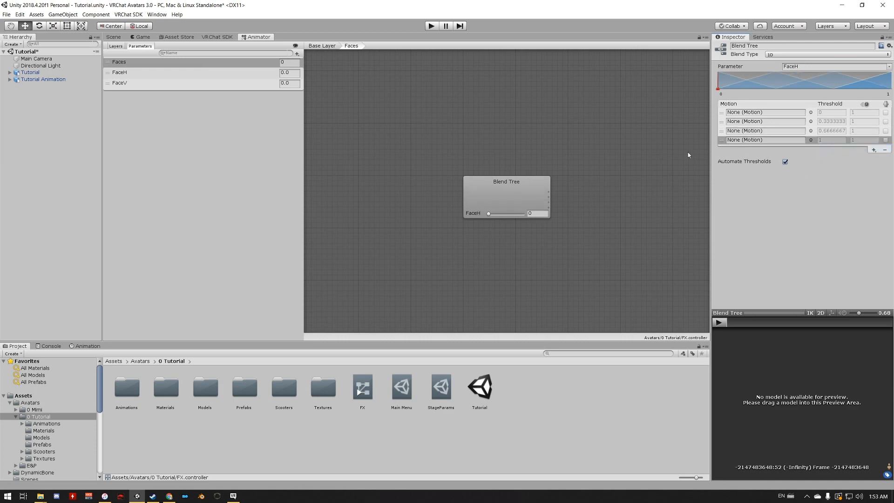
# - Assign the HappyGrin, AngryPout, Surprised and TongueWink animations from the Facial Expressions folder to the four motion fields, in that order
pyautogui.click(22, 423)
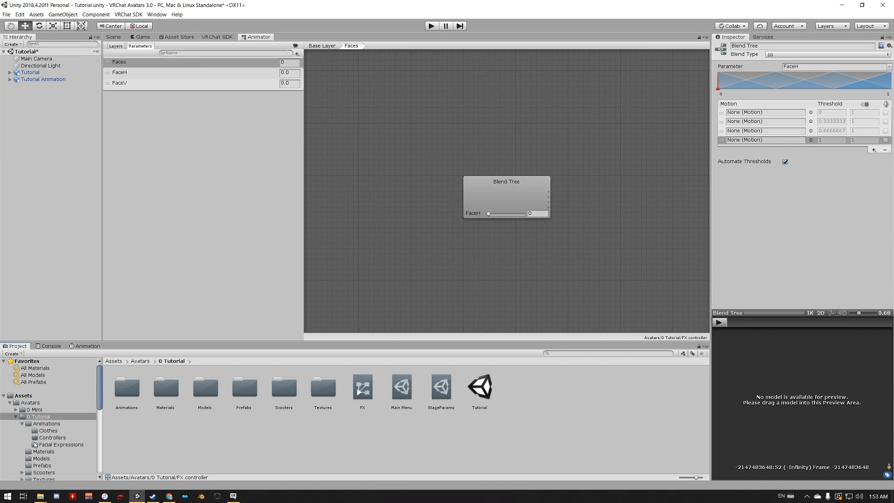
pyautogui.click(38, 444)
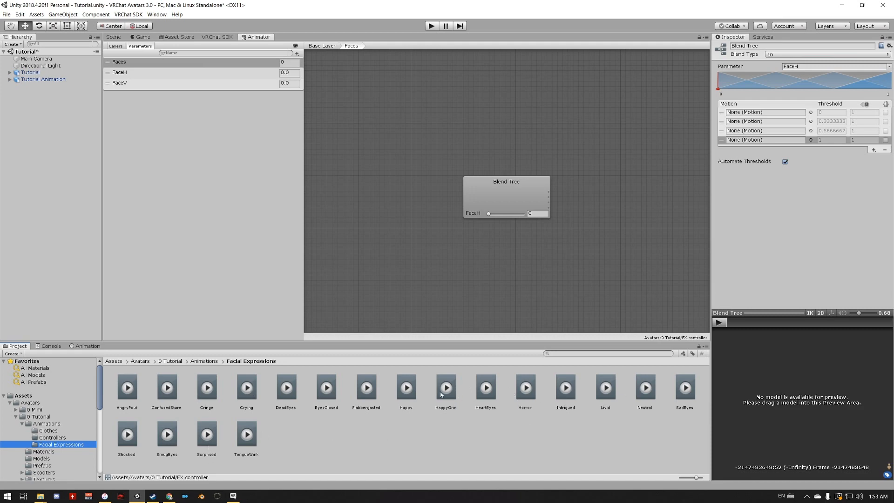
pyautogui.moveTo(443, 390); pyautogui.dragTo(764, 118)
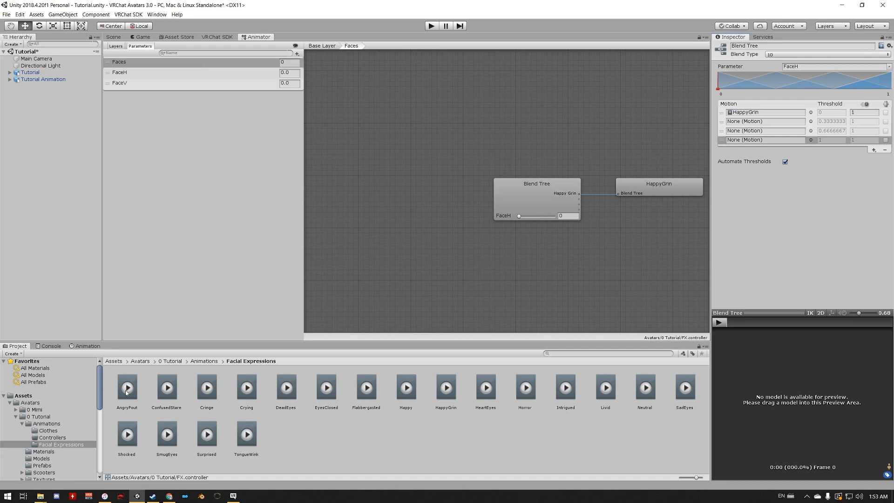
pyautogui.moveTo(127, 392); pyautogui.dragTo(747, 126)
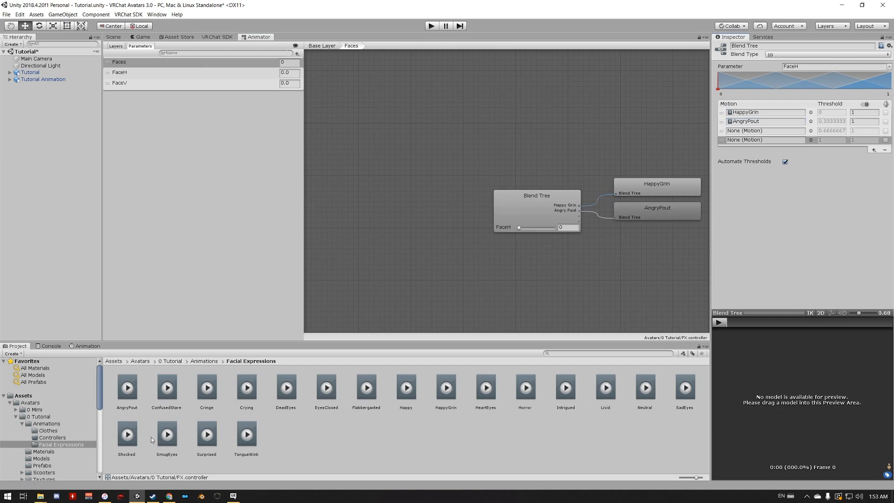
pyautogui.moveTo(206, 441); pyautogui.dragTo(763, 132)
pyautogui.moveTo(242, 435); pyautogui.dragTo(773, 140)
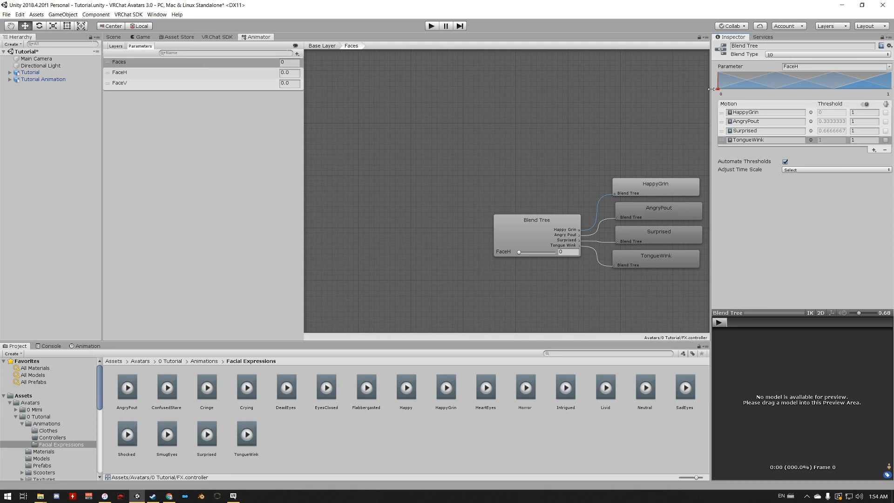
pyautogui.moveTo(543, 198); pyautogui.dragTo(437, 161, button='middle')
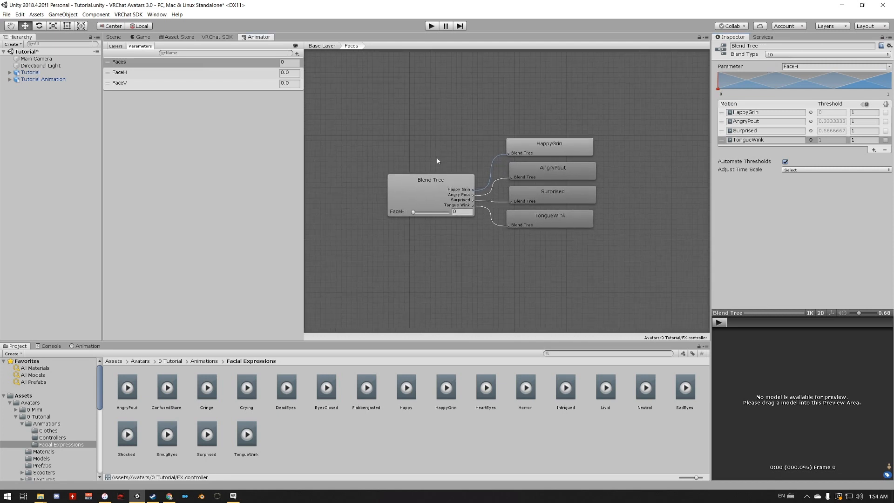
# - Set the blend type to 2D Freeform Directional and HappyGrin's Pos Y to 1
pyautogui.click(788, 55)
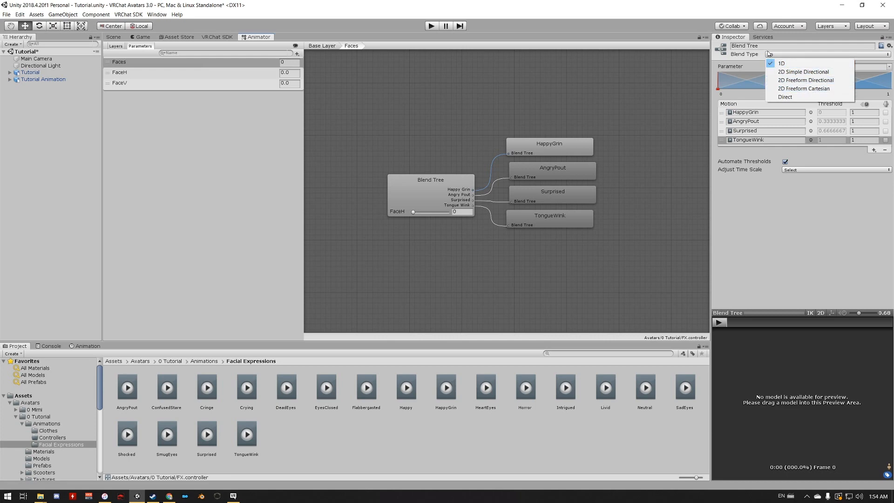
pyautogui.click(803, 81)
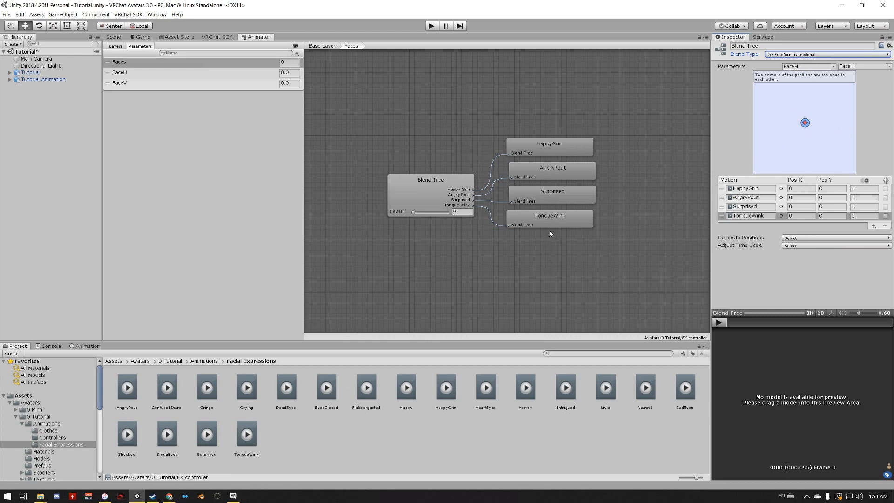
pyautogui.click(830, 190)
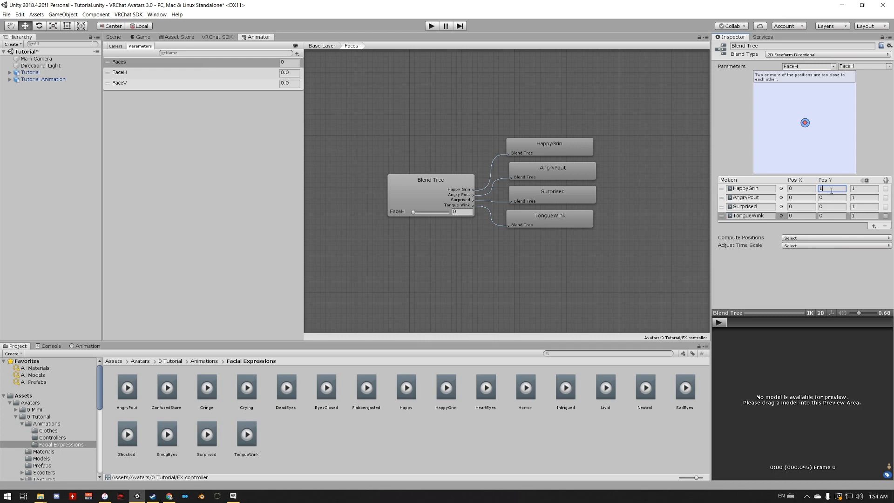
pyautogui.press('Tab')
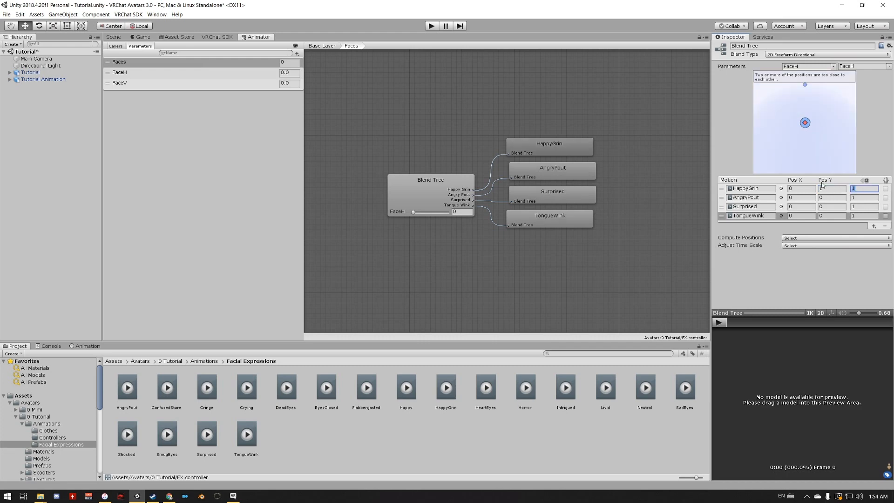
pyautogui.click(805, 85)
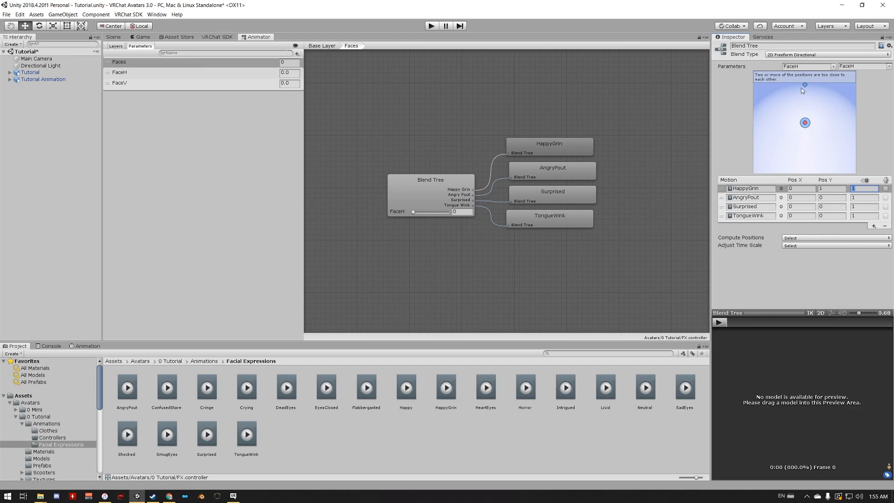
# - Set the remaining motion positions: AngryPout Pos Y -1, Surprised Pos X 1 and TongueWink Pos X -1
pyautogui.click(834, 197)
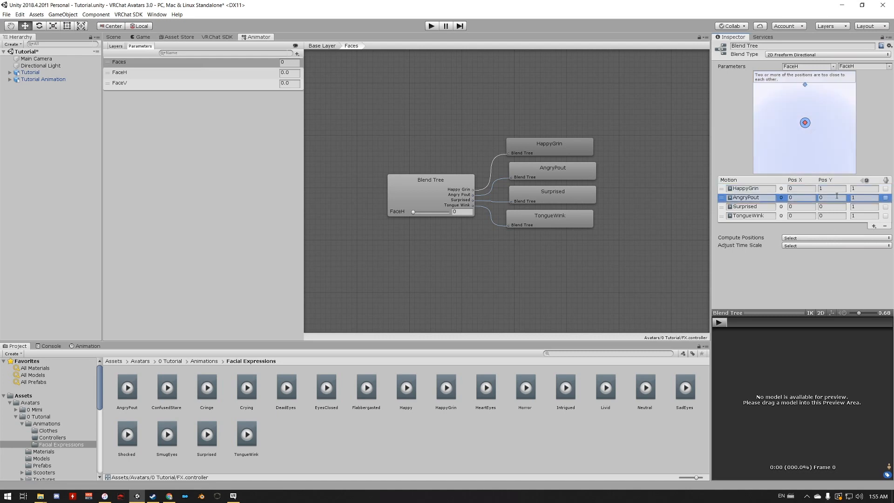
pyautogui.click(831, 198)
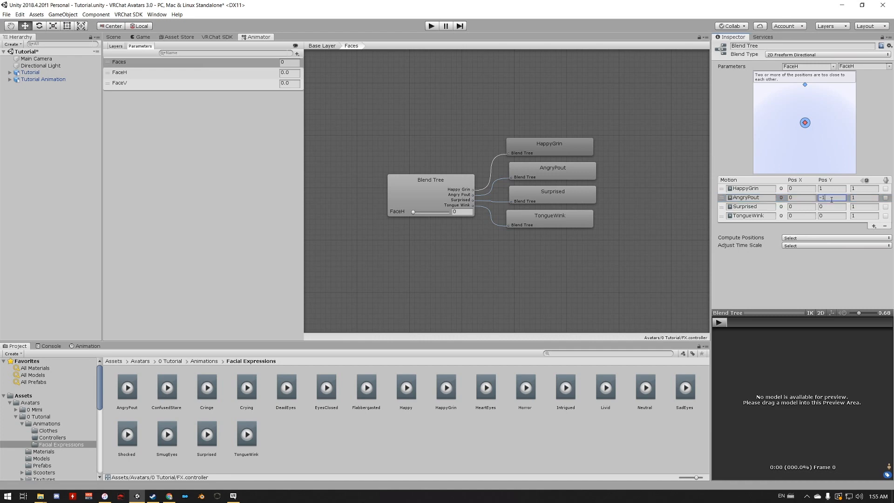
pyautogui.click(822, 207)
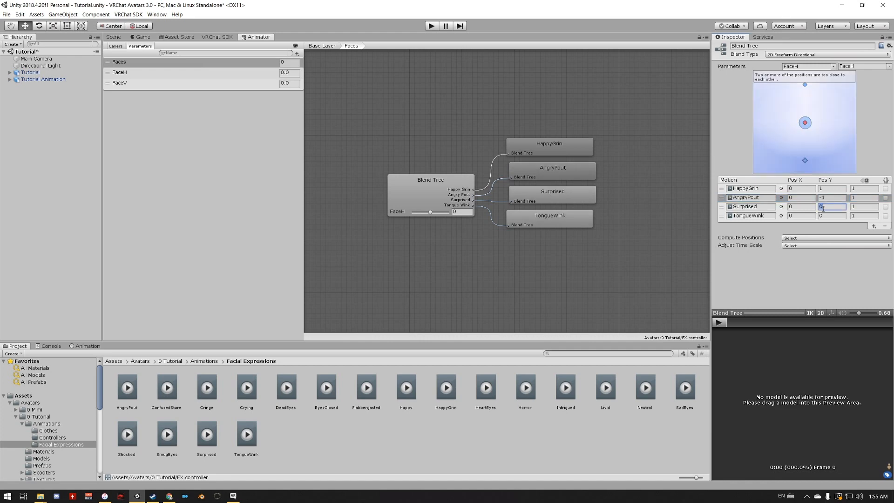
pyautogui.click(799, 207)
pyautogui.write('1')
pyautogui.press('Tab')
pyautogui.click(796, 215)
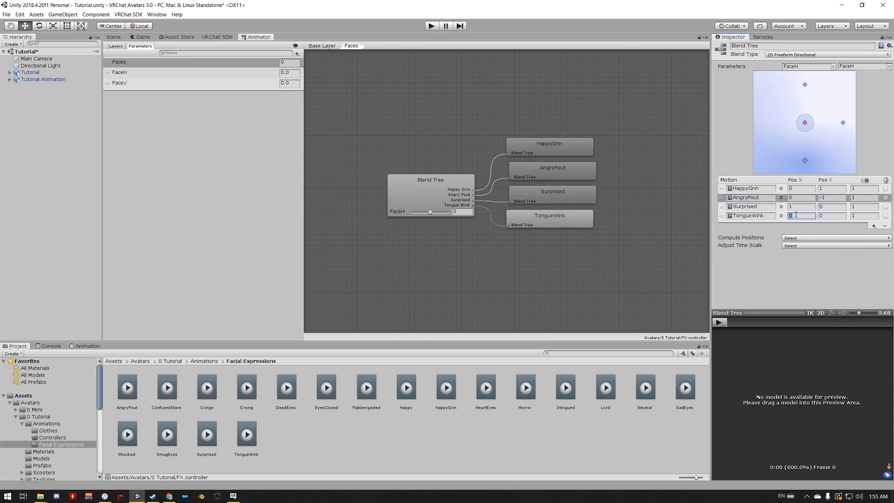
pyautogui.write('-1')
pyautogui.press('Tab')
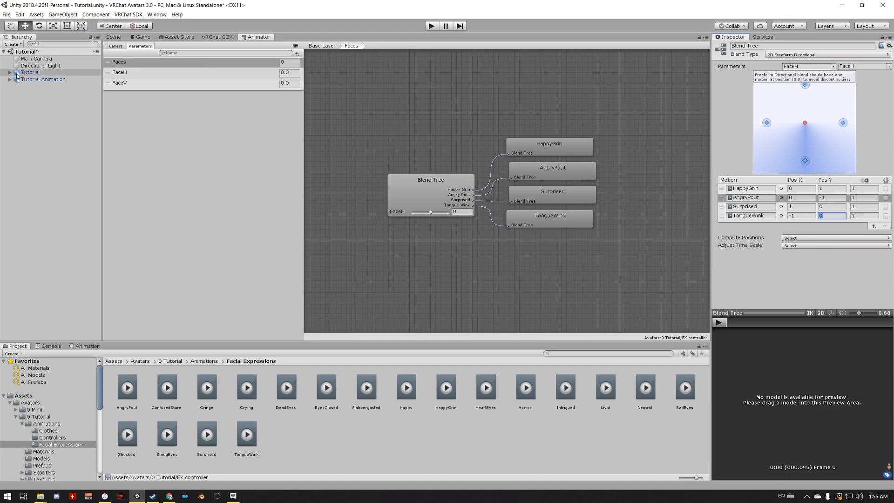
# - Load the Tutorial avatar into the blend tree preview and frame its face
pyautogui.moveTo(26, 72); pyautogui.dragTo(786, 386)
pyautogui.scroll(6, 810, 364)
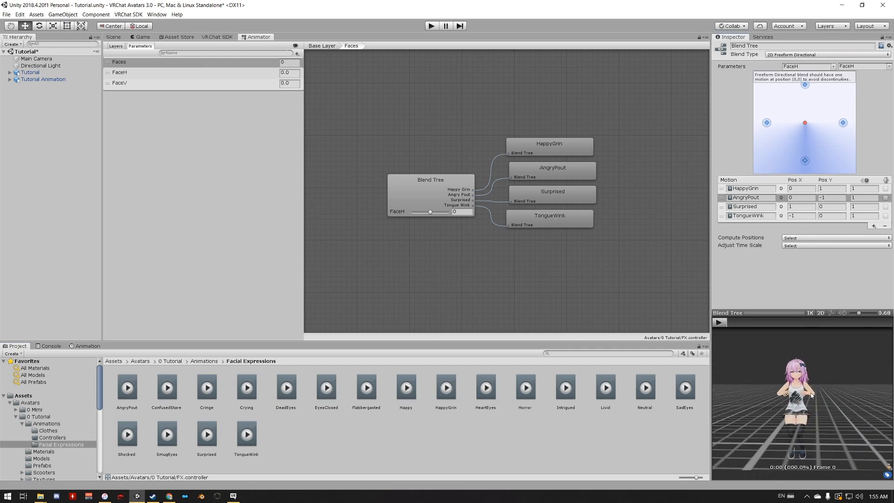
pyautogui.scroll(4, 809, 365)
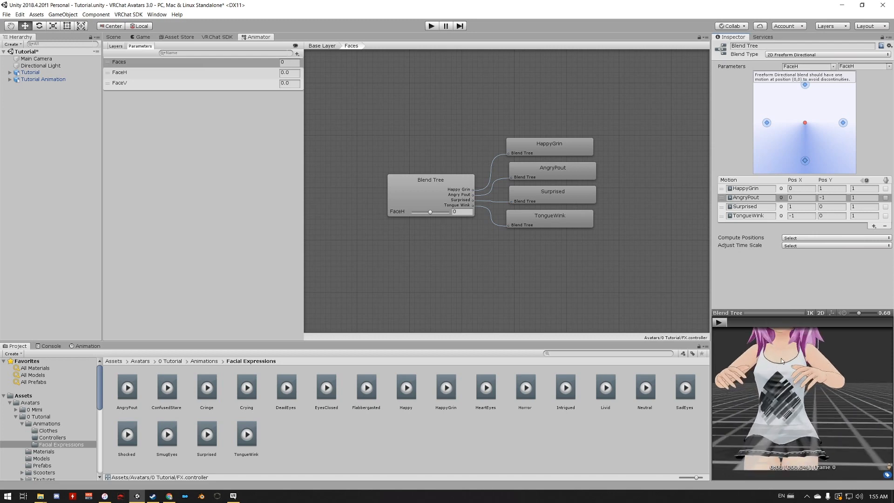
pyautogui.moveTo(777, 346); pyautogui.dragTo(781, 451, button='middle')
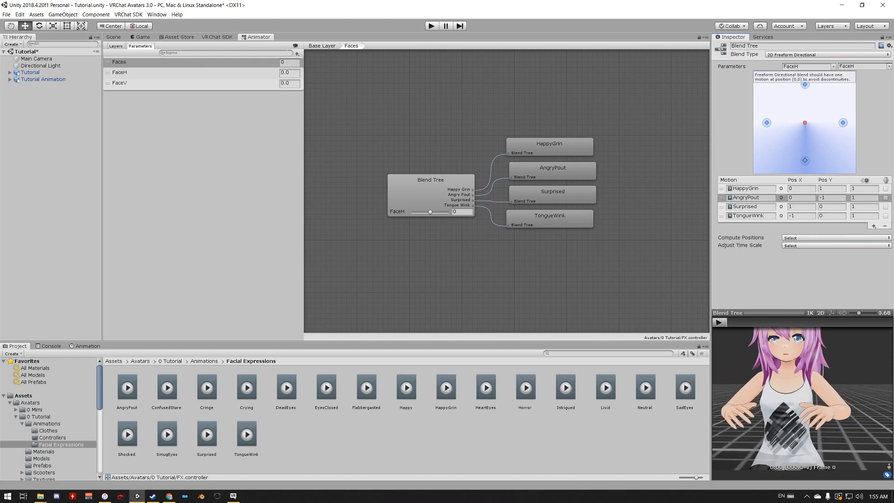
pyautogui.moveTo(785, 346); pyautogui.dragTo(790, 393, button='middle')
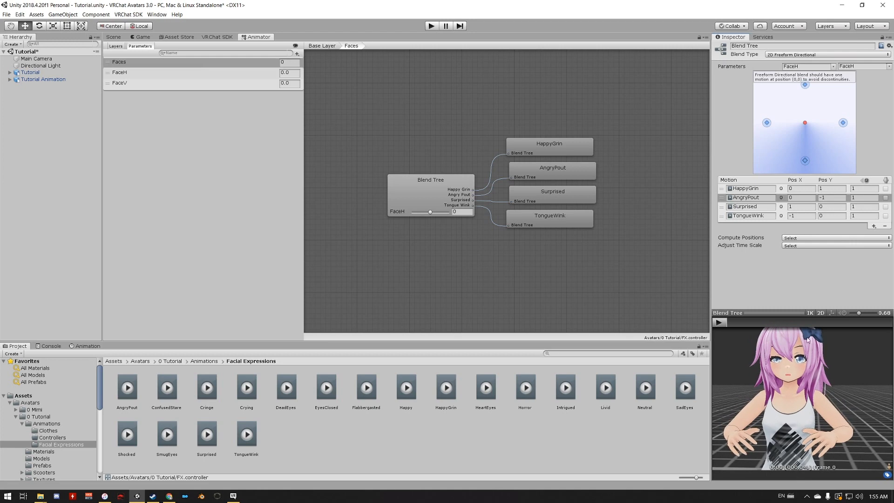
pyautogui.moveTo(789, 337); pyautogui.dragTo(798, 378, button='middle')
pyautogui.scroll(1, 798, 378)
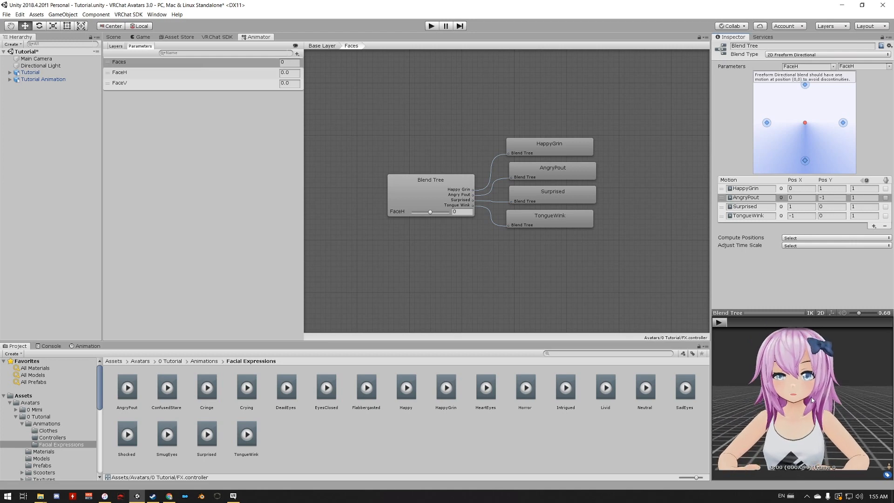
# - Add a fifth motion field at the start of the motion list and assign the Neutral animation to it
pyautogui.click(873, 227)
pyautogui.click(858, 233)
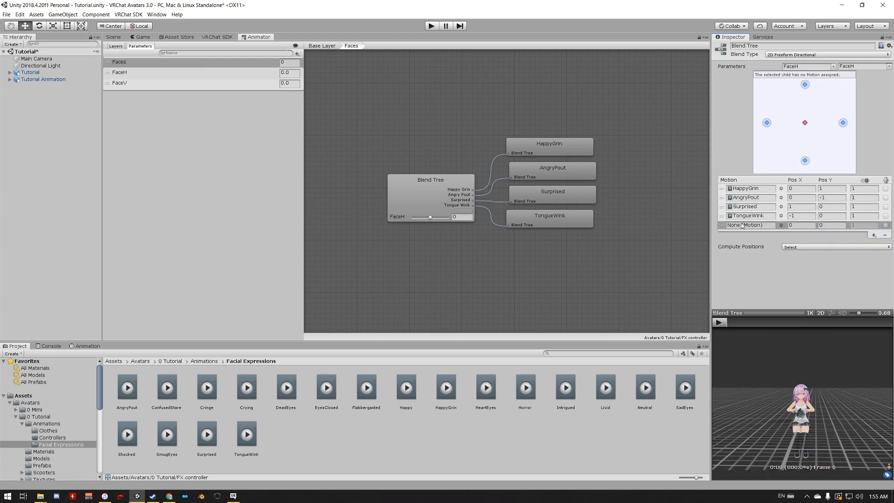
pyautogui.moveTo(722, 226); pyautogui.dragTo(725, 189)
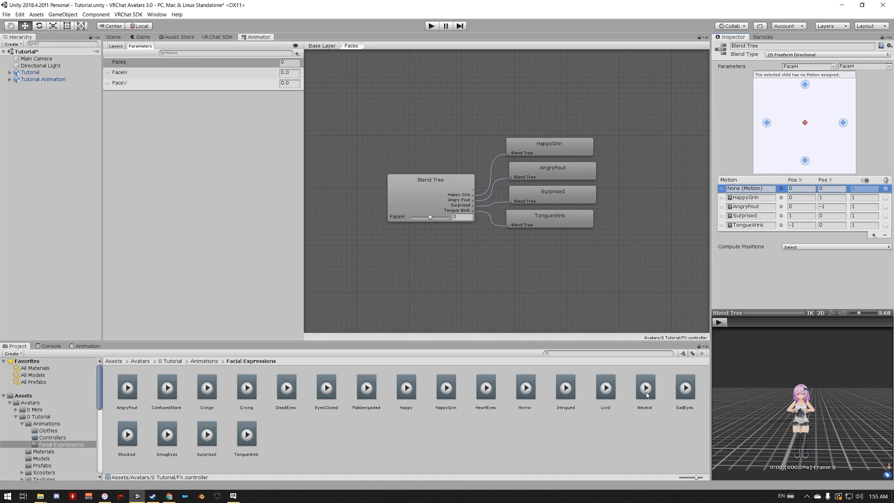
pyautogui.moveTo(646, 389); pyautogui.dragTo(762, 189)
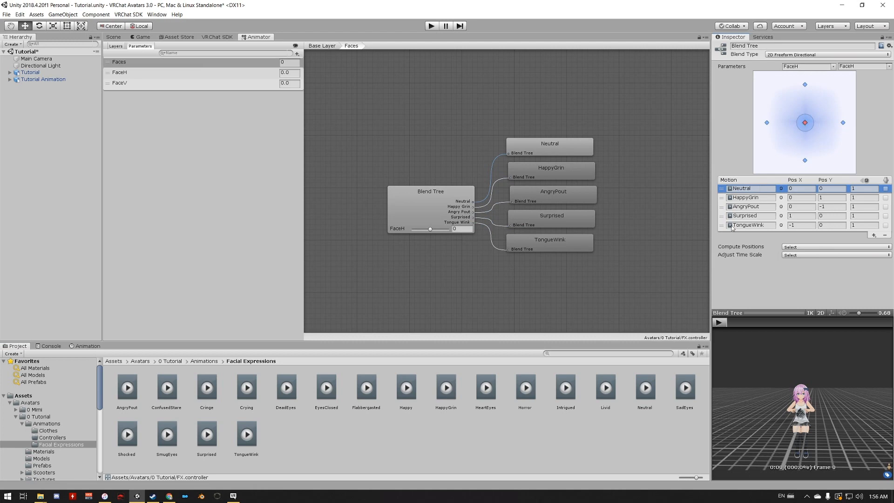
# - Set the blend tree's second parameter to FaceV
pyautogui.scroll(10, 833, 391)
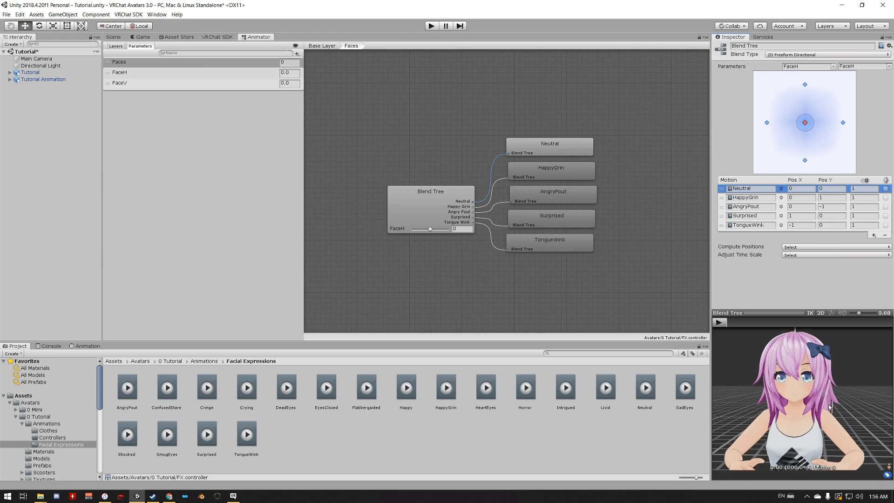
pyautogui.scroll(5, 829, 406)
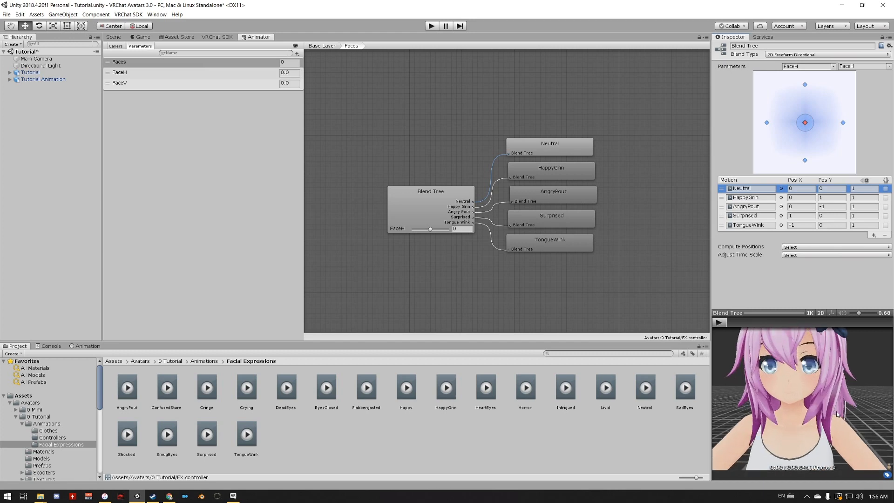
pyautogui.scroll(-6, 795, 383)
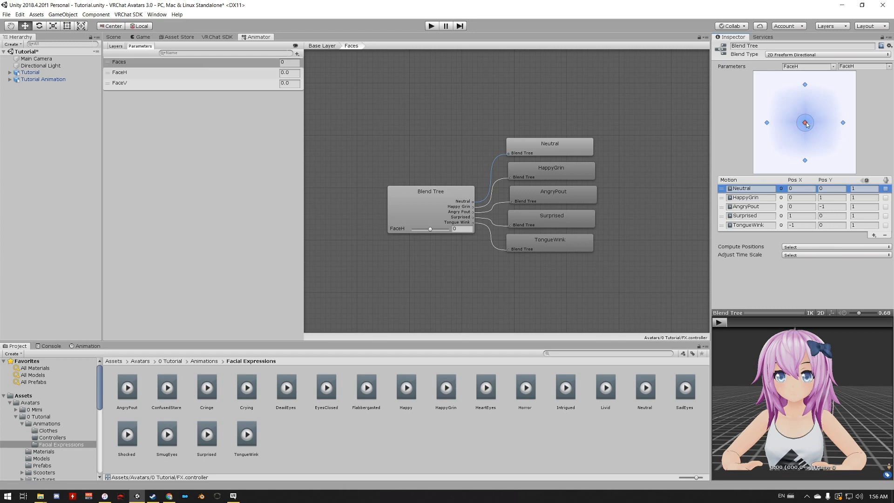
pyautogui.moveTo(808, 123)
pyautogui.mouseDown()
pyautogui.moveTo(803, 103)
pyautogui.moveTo(823, 108)
pyautogui.moveTo(806, 149)
pyautogui.moveTo(878, 99)
pyautogui.moveTo(822, 145)
pyautogui.moveTo(864, 104)
pyautogui.moveTo(820, 163)
pyautogui.moveTo(850, 124)
pyautogui.moveTo(819, 96)
pyautogui.moveTo(793, 144)
pyautogui.moveTo(810, 126)
pyautogui.mouseUp()
pyautogui.click(863, 67)
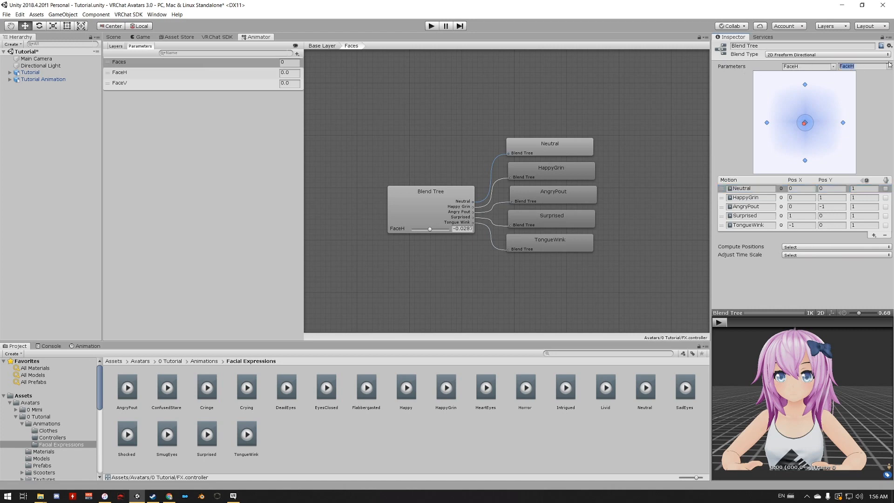
pyautogui.click(890, 66)
pyautogui.click(875, 84)
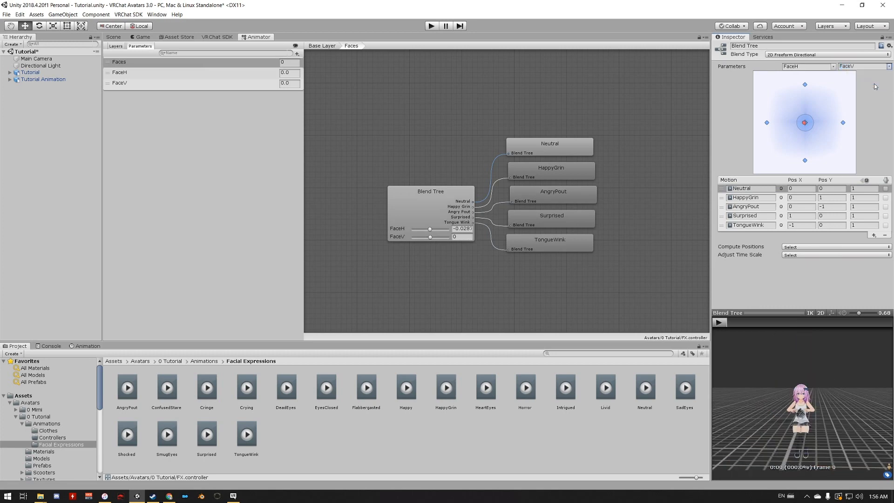
# - Preview the facial expressions on the avatar's face by moving the blend point around the diagram
pyautogui.scroll(10, 800, 389)
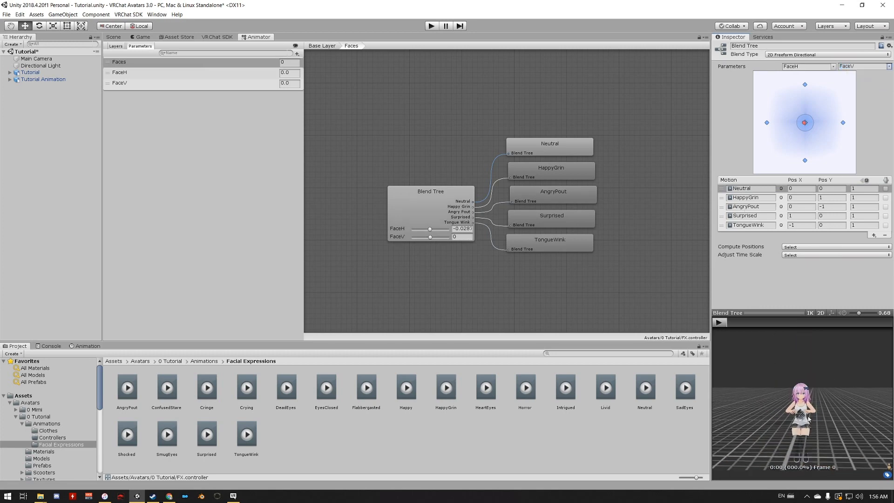
pyautogui.scroll(3, 799, 389)
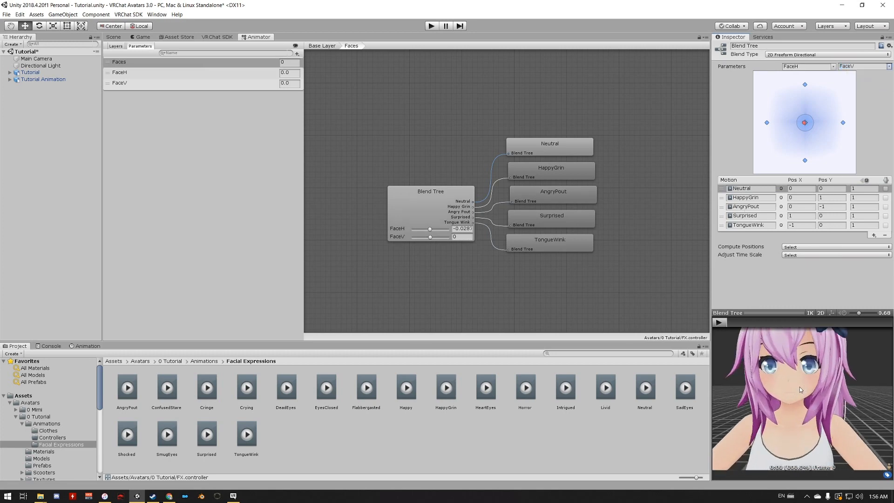
pyautogui.moveTo(806, 129)
pyautogui.mouseDown()
pyautogui.moveTo(805, 100)
pyautogui.moveTo(782, 122)
pyautogui.moveTo(804, 144)
pyautogui.moveTo(843, 123)
pyautogui.moveTo(789, 124)
pyautogui.moveTo(842, 134)
pyautogui.moveTo(764, 128)
pyautogui.moveTo(776, 126)
pyautogui.moveTo(807, 164)
pyautogui.moveTo(805, 83)
pyautogui.moveTo(806, 123)
pyautogui.mouseUp()
# - Check the Main Menu's puppet labels and match them in the blend tree by placing AngryPout at 1, 0 and Surprised at 0, -1
pyautogui.click(38, 417)
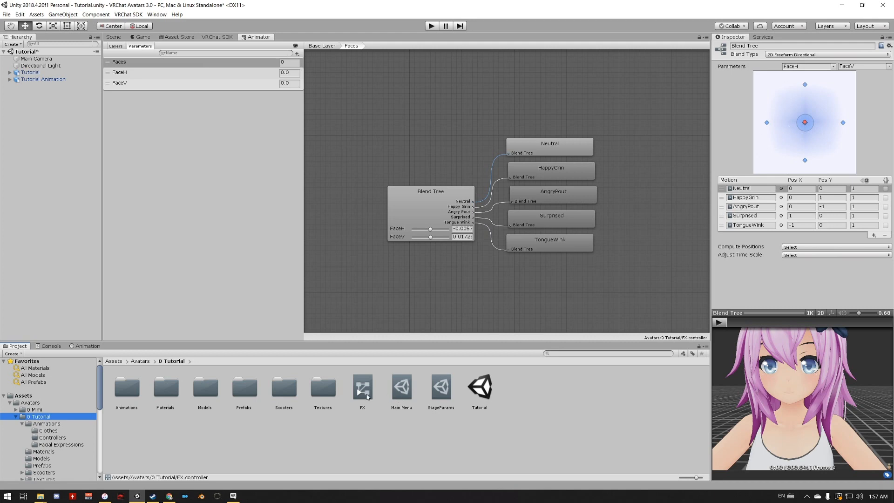
pyautogui.click(402, 394)
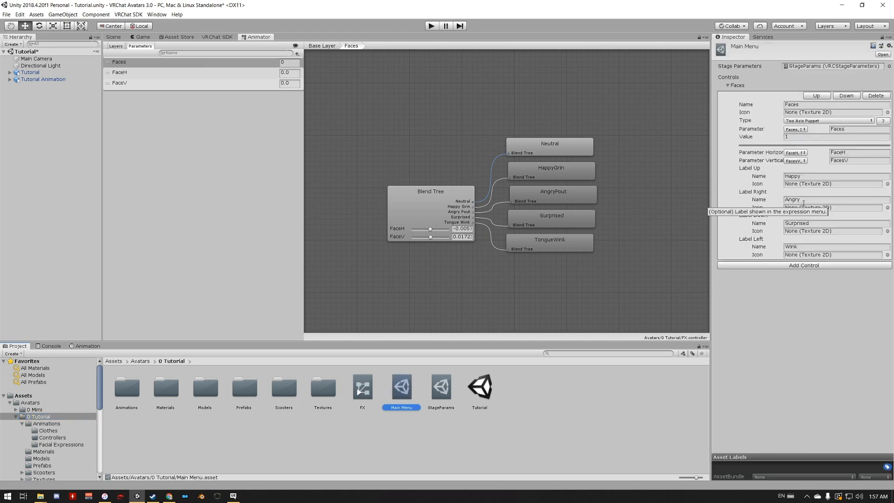
pyautogui.click(442, 205)
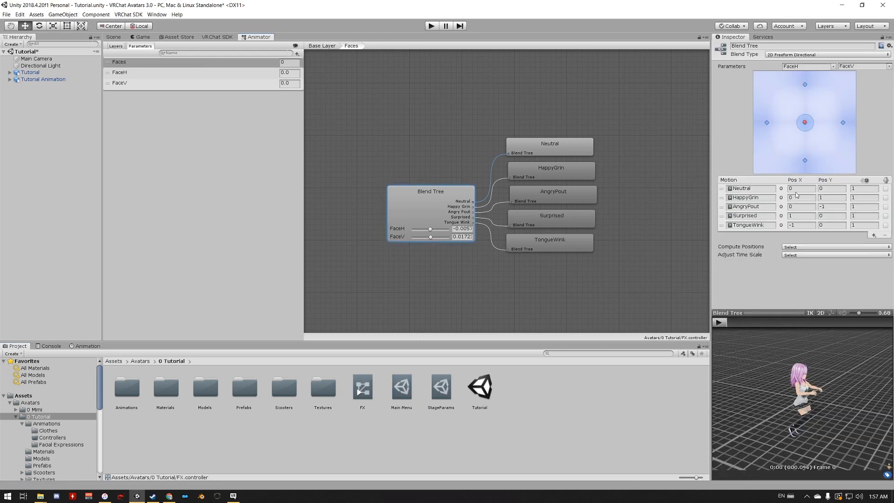
pyautogui.moveTo(805, 123); pyautogui.dragTo(845, 125)
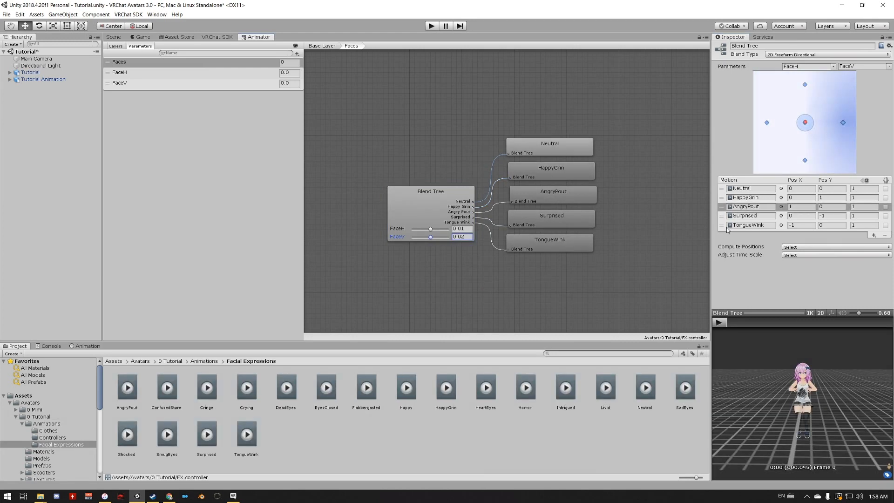
# - Review the Tutorial avatar's validation messages in the VRChat SDK builder and build it for offline testing
pyautogui.click(216, 37)
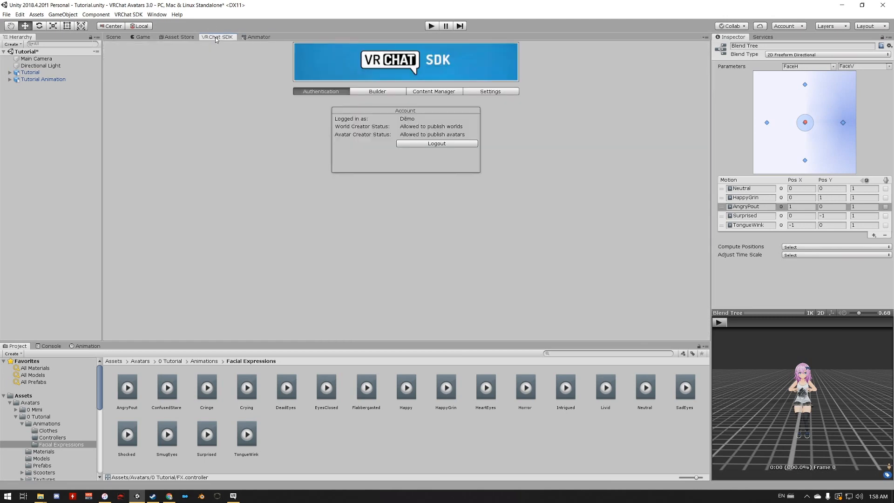
pyautogui.click(381, 92)
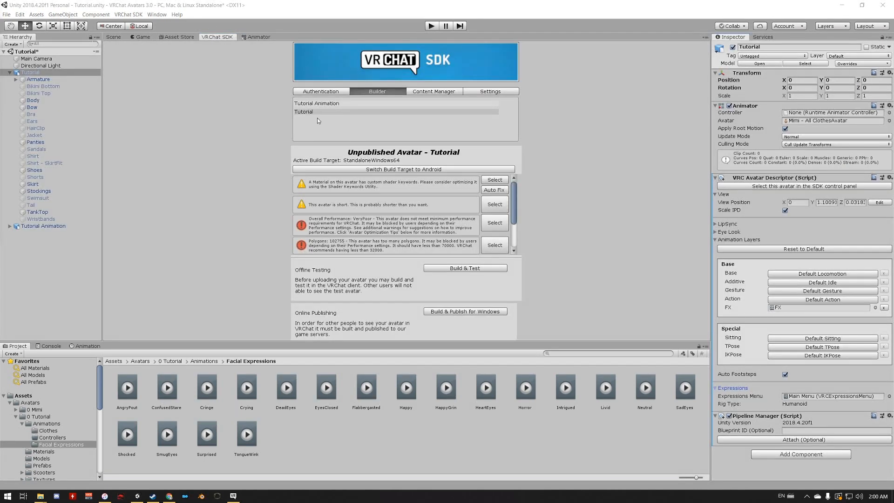
pyautogui.scroll(-1, 386, 230)
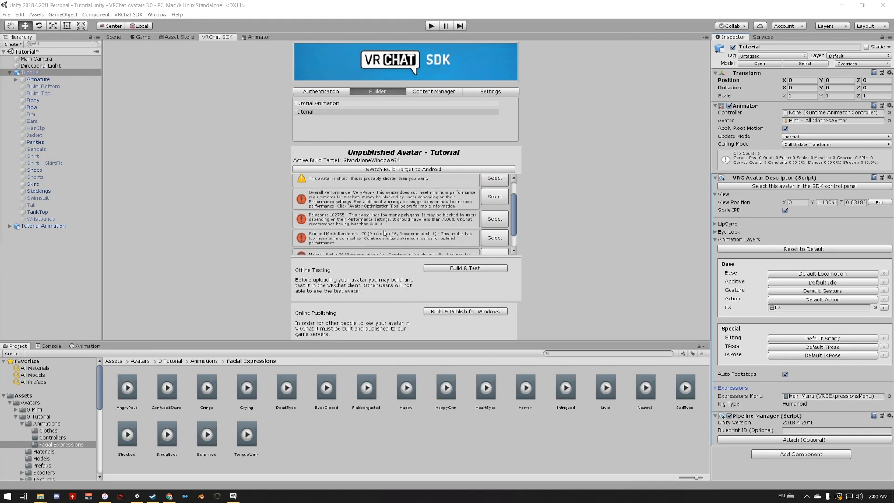
pyautogui.scroll(1, 409, 206)
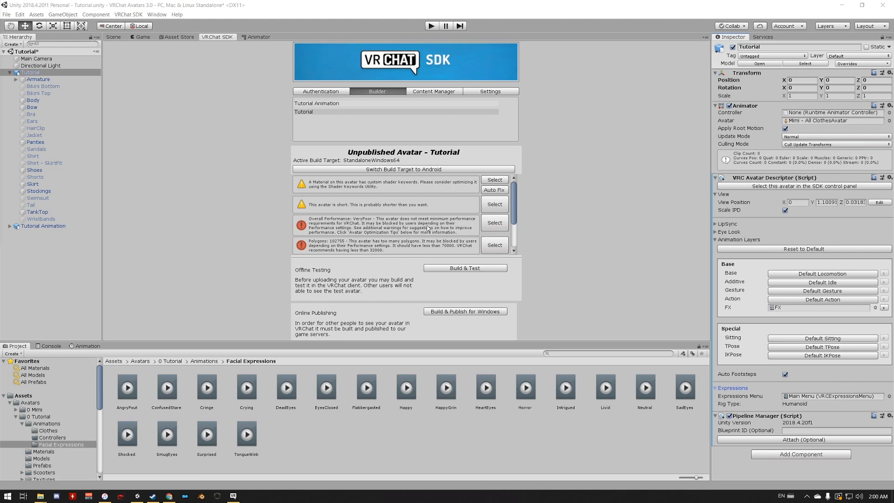
pyautogui.click(455, 272)
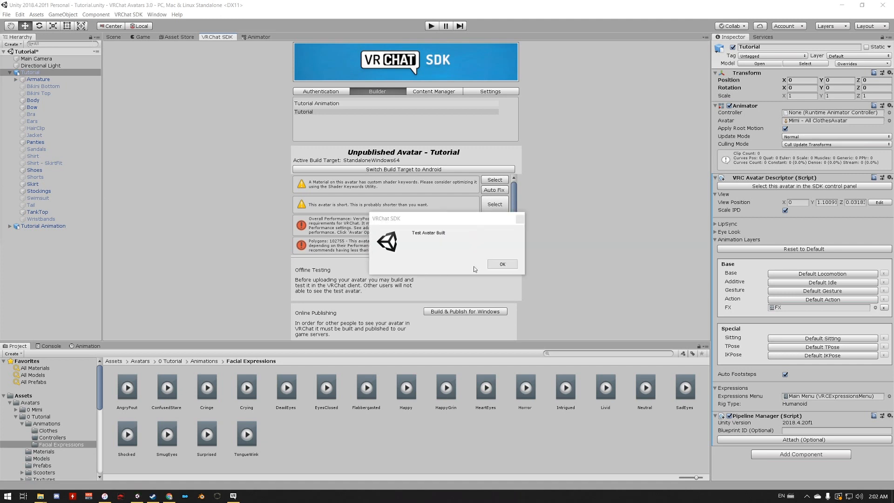
pyautogui.click(510, 267)
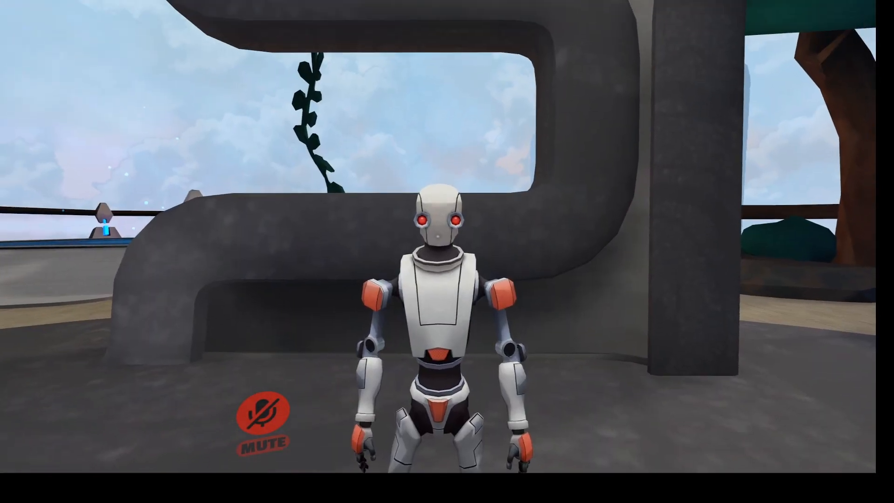
# - Switch to VRChat and change the current avatar to SDK: Tutorial
pyautogui.press('Escape')
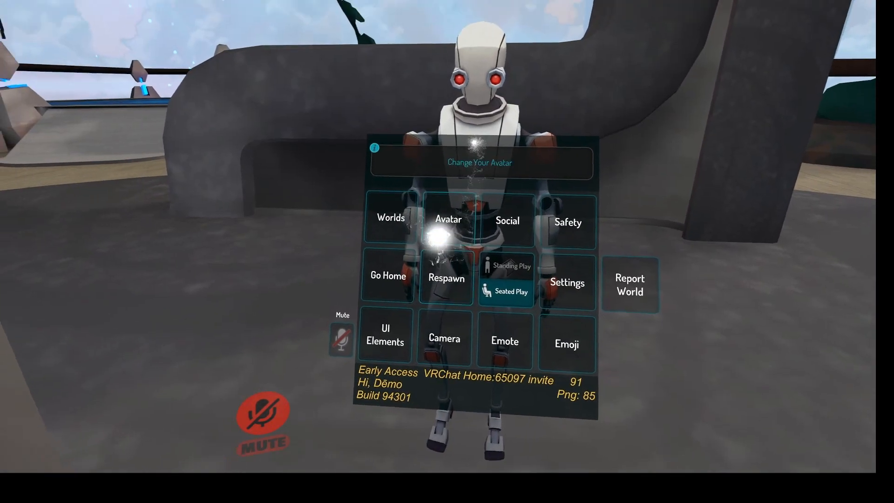
pyautogui.click(438, 236)
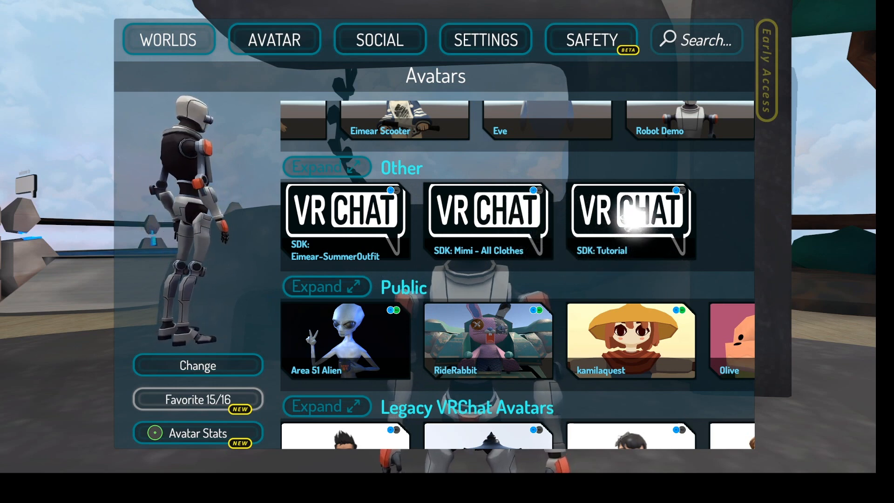
pyautogui.click(633, 219)
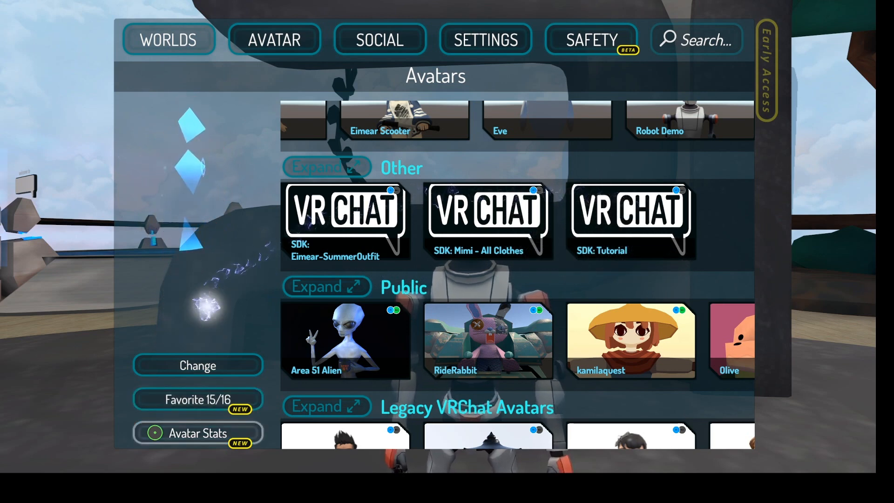
pyautogui.click(206, 364)
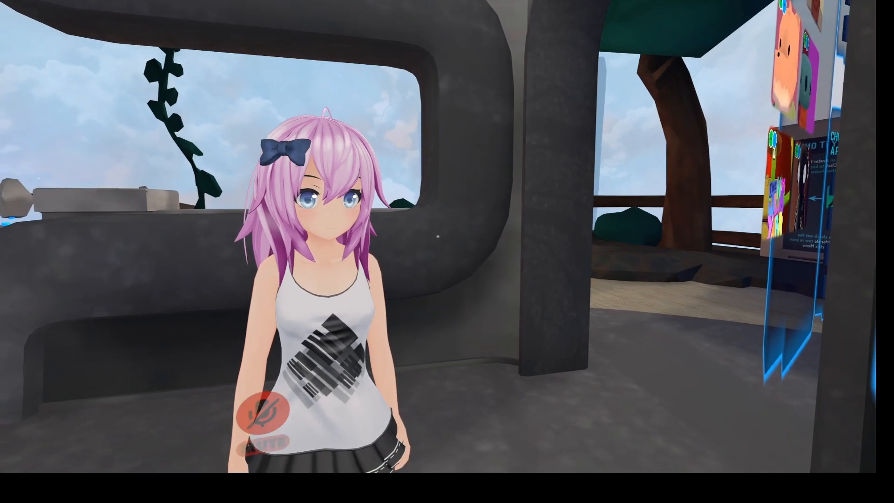
# - Test the Faces puppet from the avatar's Expressions menu, including its Surprised direction
pyautogui.press('r')
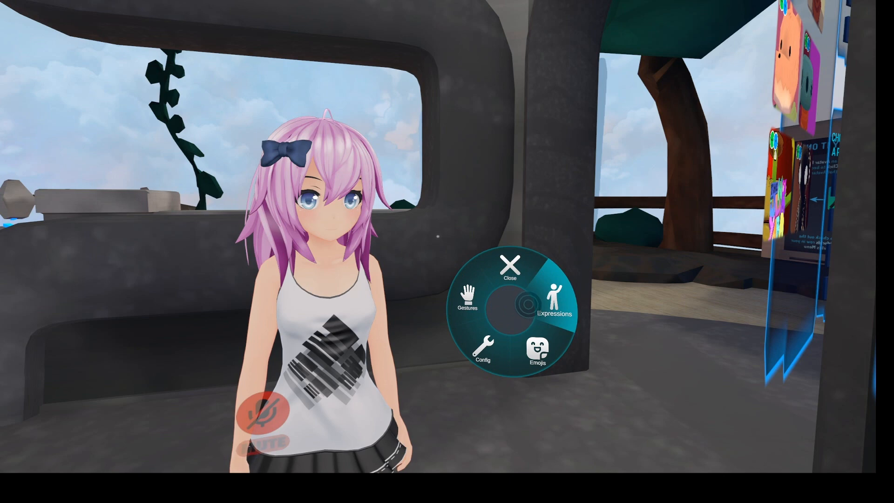
pyautogui.click(529, 307)
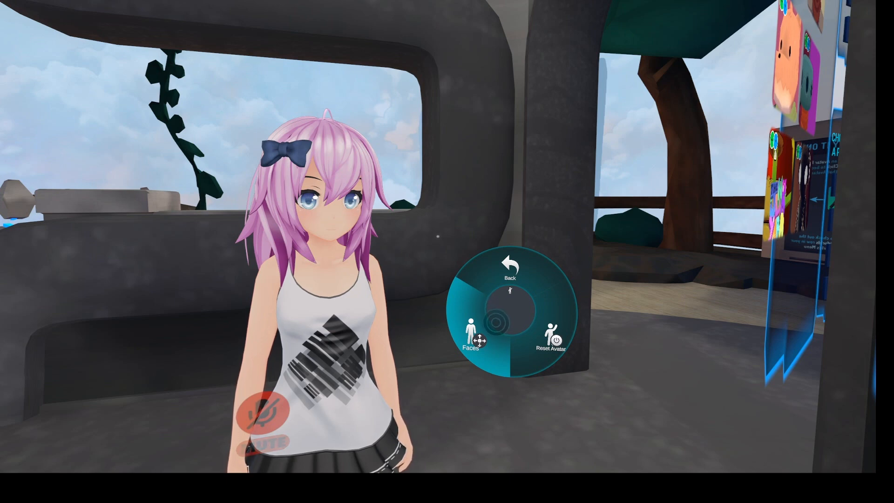
pyautogui.click(479, 341)
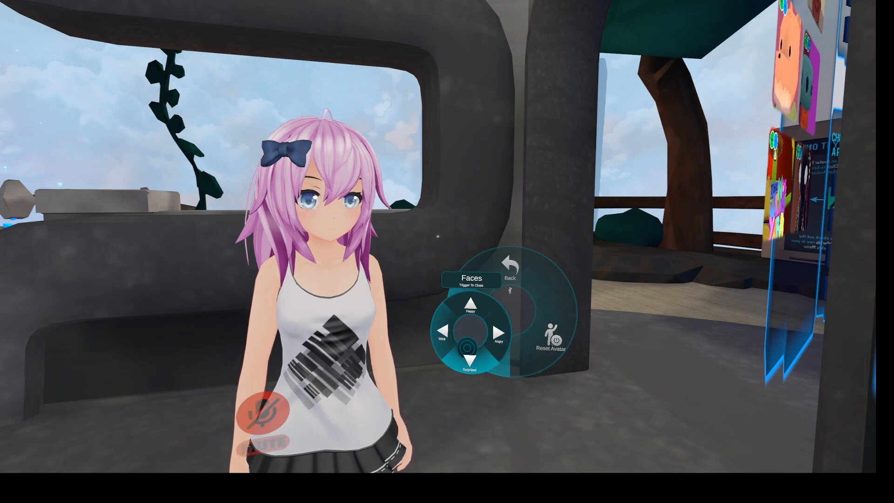
pyautogui.click(471, 346)
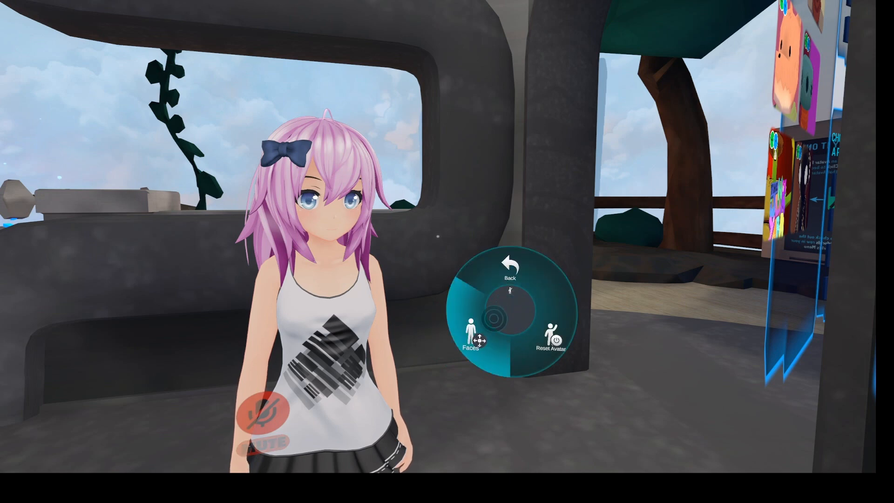
pyautogui.click(473, 337)
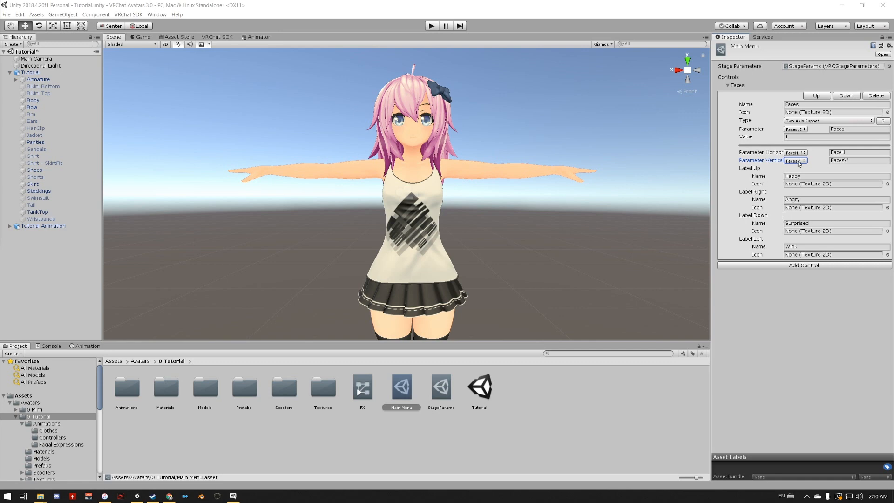
# - Switch to Unity and rename the Stage6 parameter in StageParams to FaceV
pyautogui.click(438, 393)
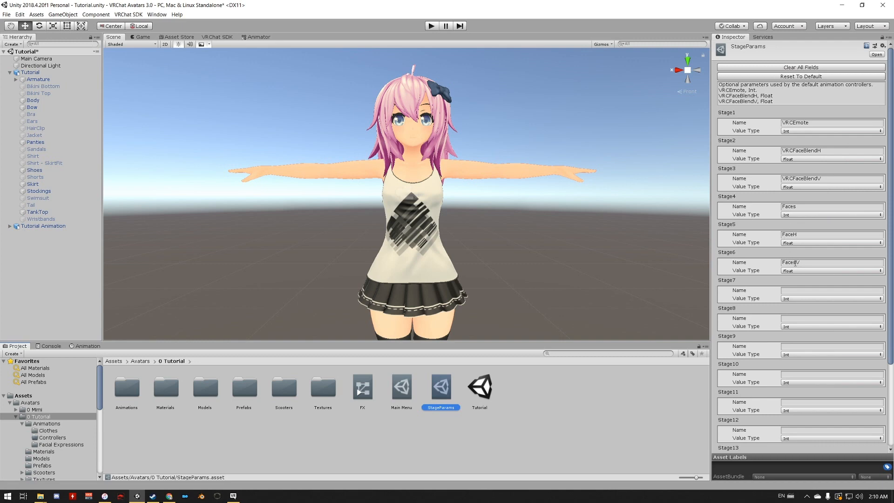
pyautogui.click(795, 262)
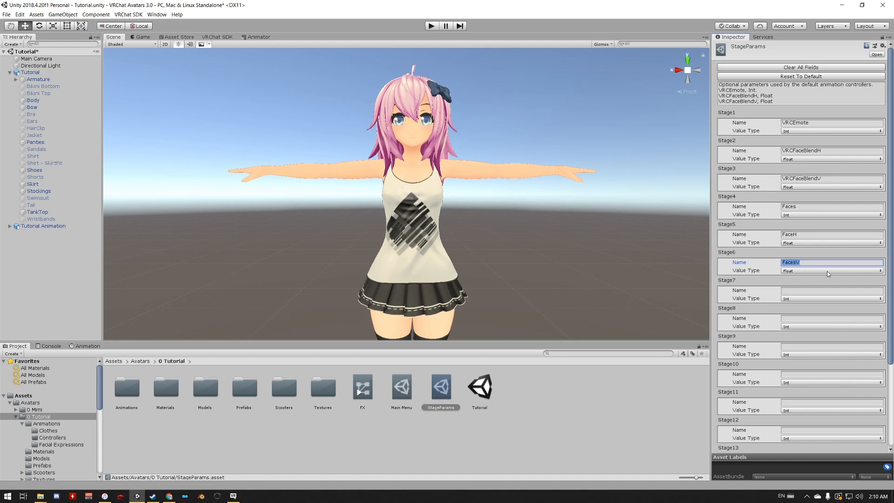
pyautogui.press('Right')
pyautogui.press('BackSpace')
pyautogui.press('Tab')
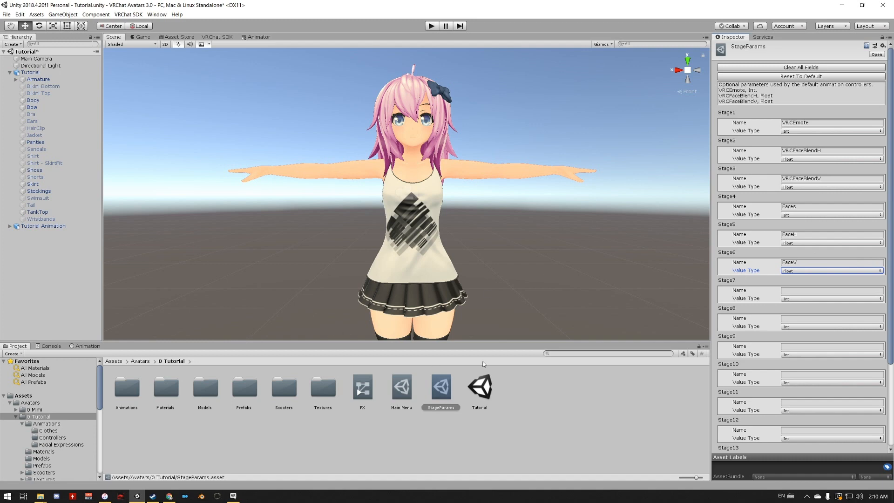
# - Compare the FX controller's parameter names and blend tree with the names in StageParams
pyautogui.click(360, 382)
pyautogui.click(257, 37)
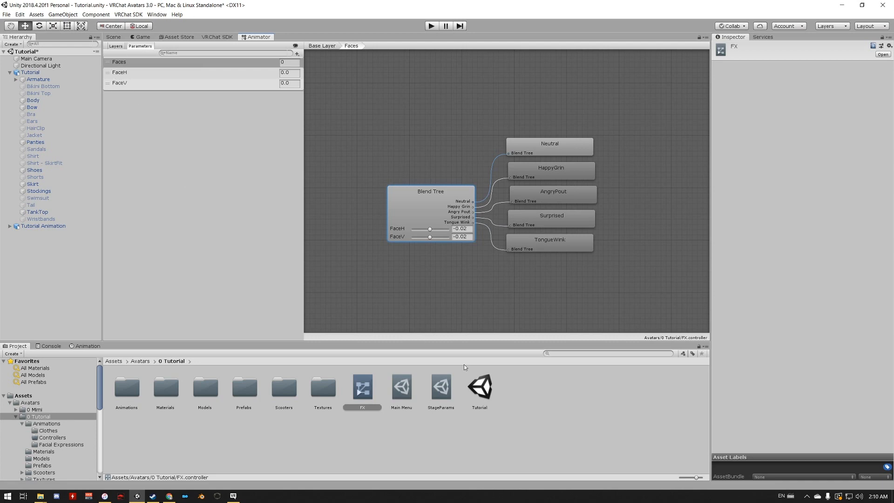
pyautogui.click(445, 395)
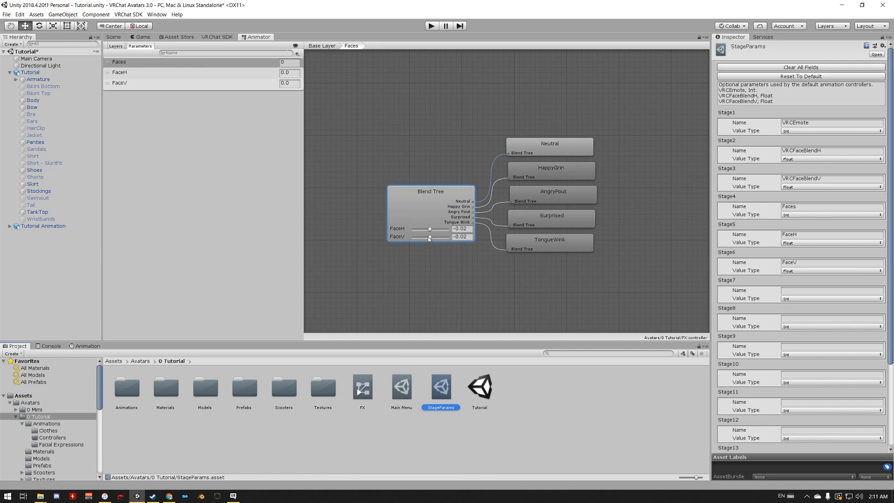
pyautogui.moveTo(428, 239)
pyautogui.mouseDown()
pyautogui.moveTo(419, 238)
pyautogui.moveTo(438, 237)
pyautogui.moveTo(419, 239)
pyautogui.moveTo(432, 241)
pyautogui.mouseUp()
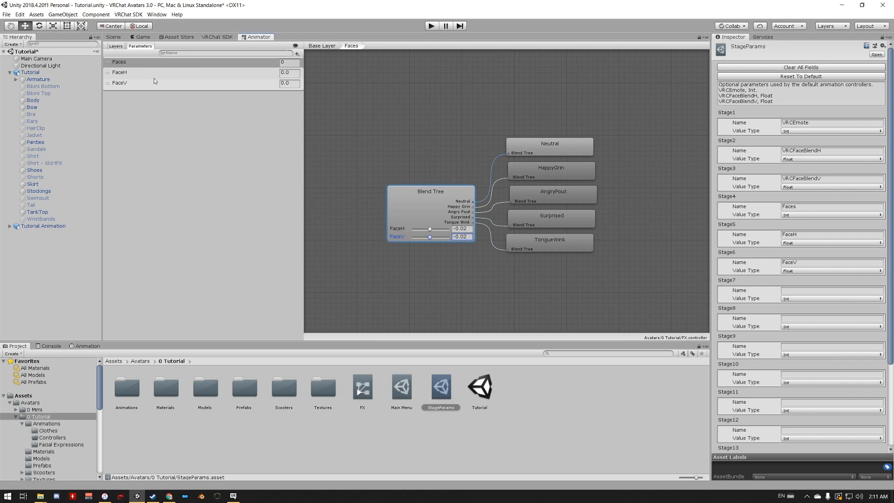
# - Set the vertical parameter of the Main Menu's Faces puppet to FaceV, Float
pyautogui.click(401, 388)
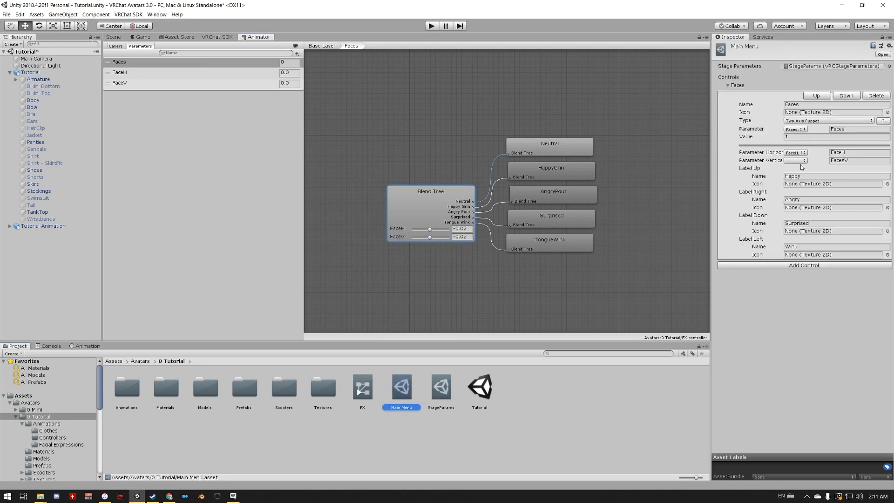
pyautogui.click(795, 161)
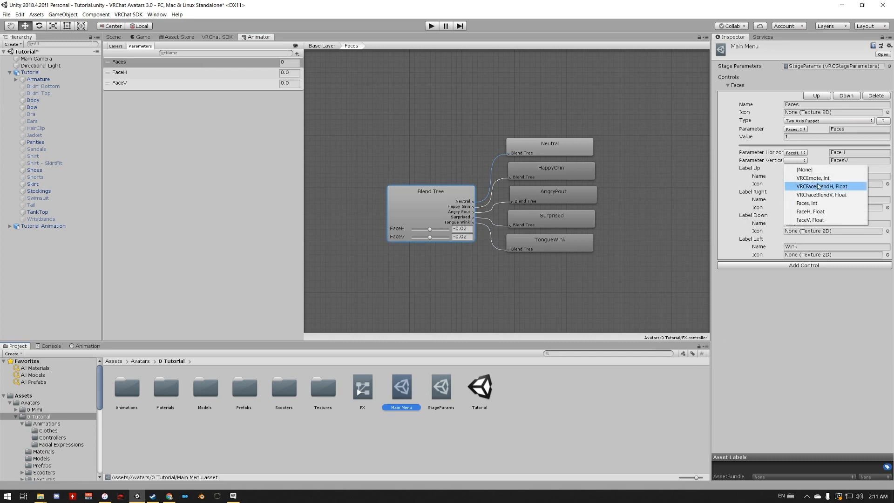
pyautogui.click(811, 220)
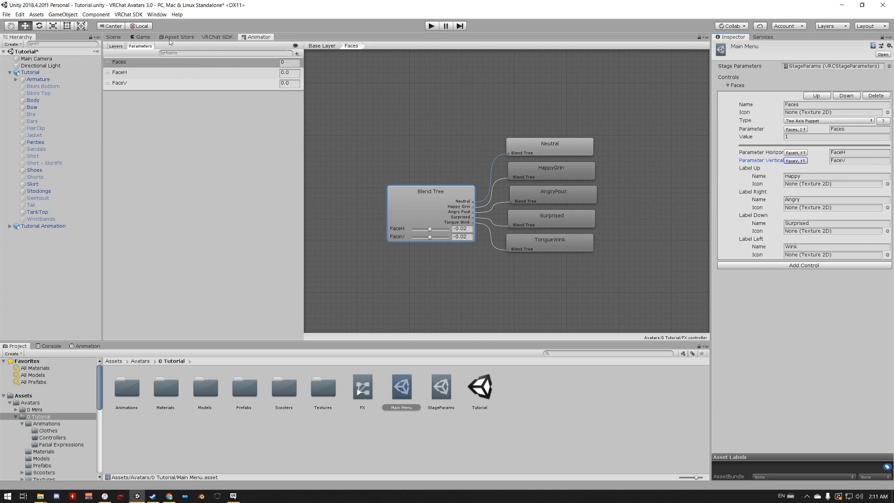
# - Rebuild the Tutorial avatar for offline testing and reload SDK: Tutorial as the current avatar in VRChat
pyautogui.click(220, 38)
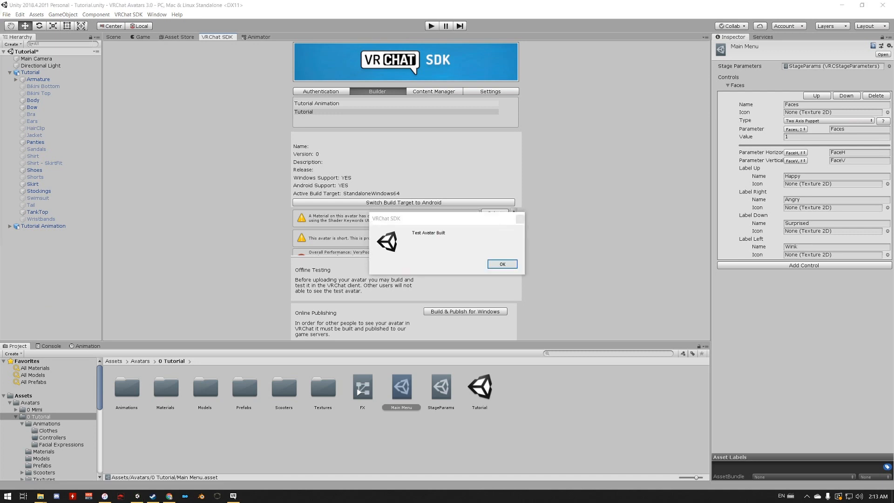
pyautogui.click(495, 265)
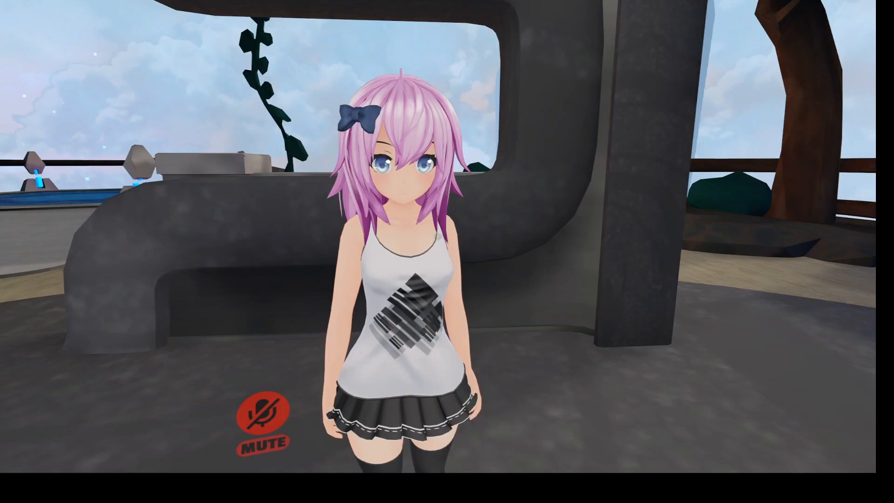
pyautogui.press('Escape')
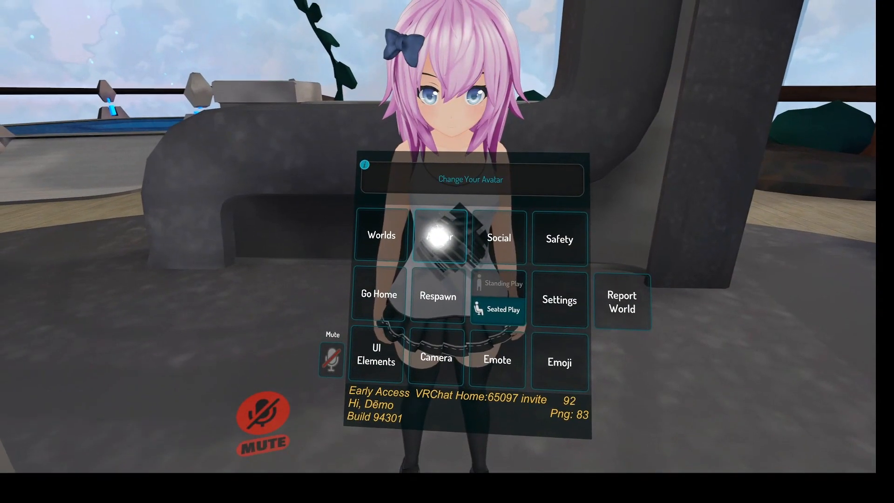
pyautogui.click(438, 235)
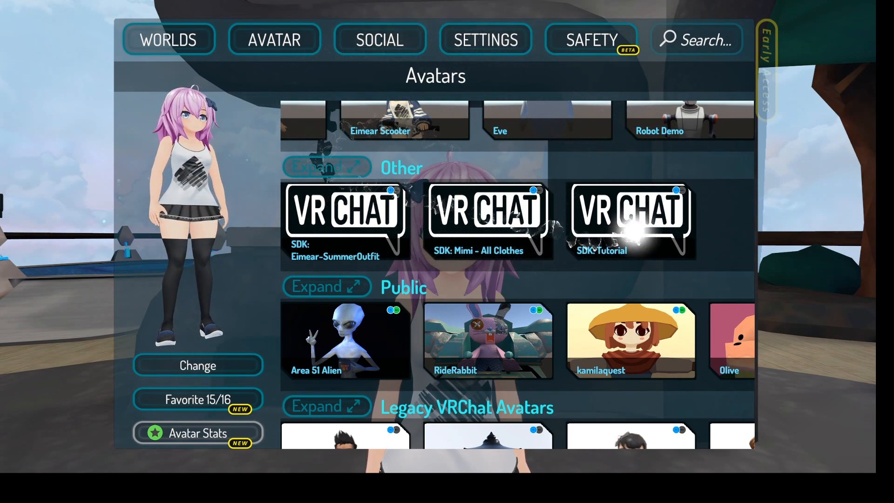
pyautogui.click(634, 226)
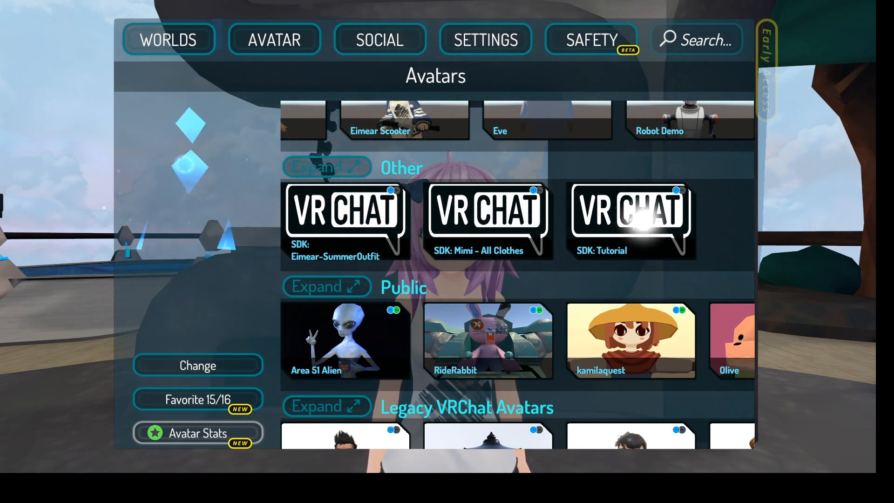
pyautogui.click(172, 364)
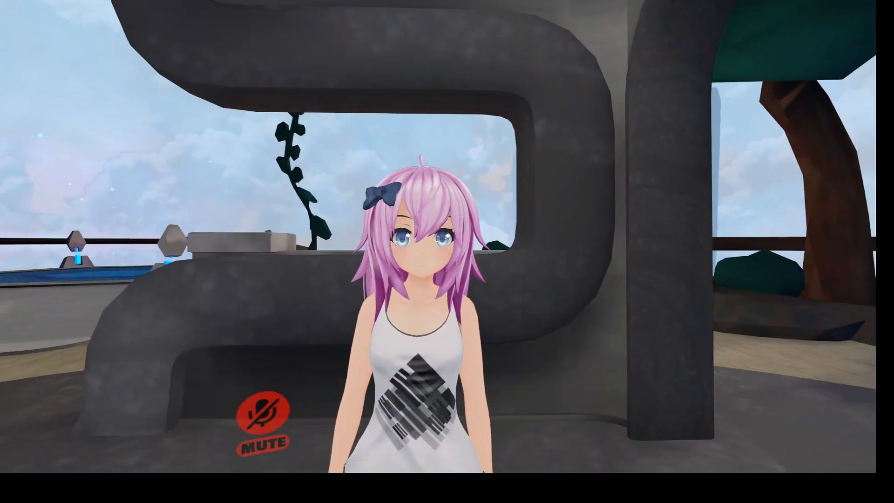
# - Test the Happy, Surprised, Wink and Angry directions of the Faces puppet on the avatar, and close the expressions menu
pyautogui.press('r')
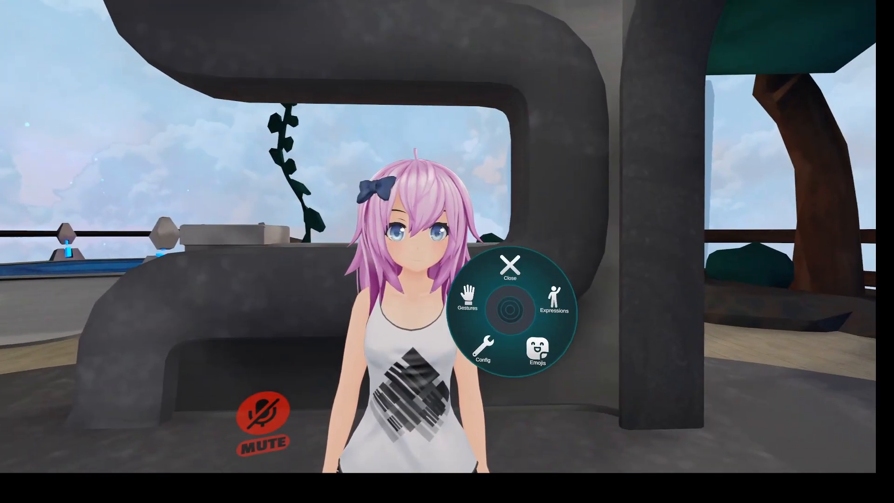
pyautogui.click(528, 306)
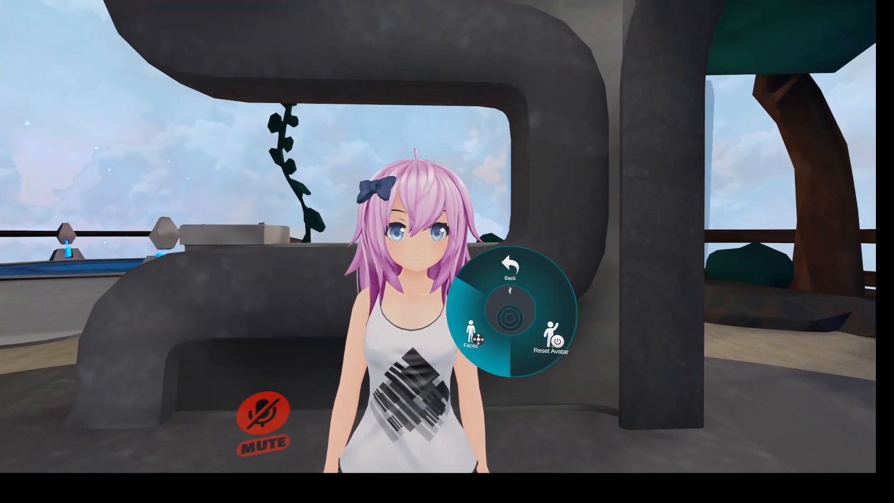
pyautogui.click(471, 331)
pyautogui.click(470, 311)
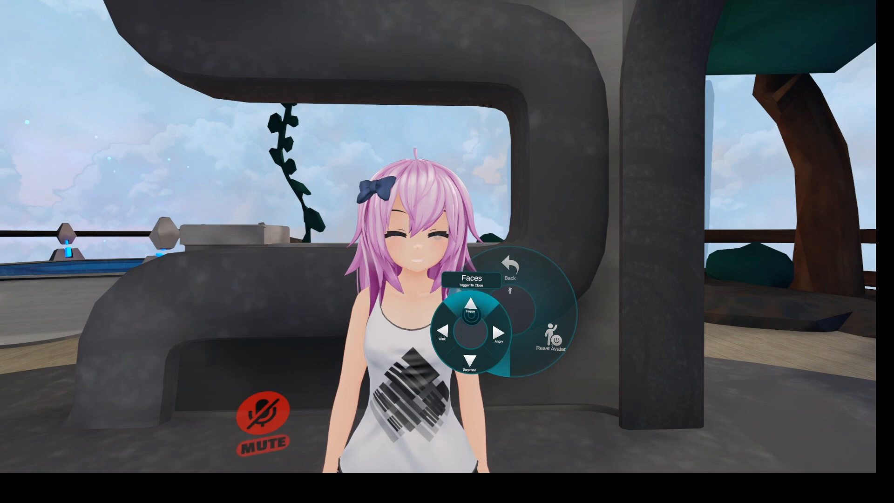
pyautogui.click(470, 361)
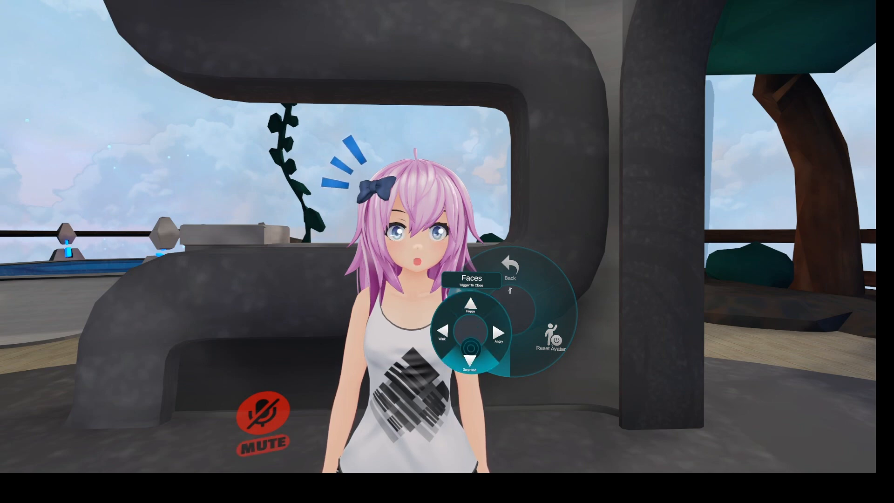
pyautogui.click(443, 331)
pyautogui.click(485, 333)
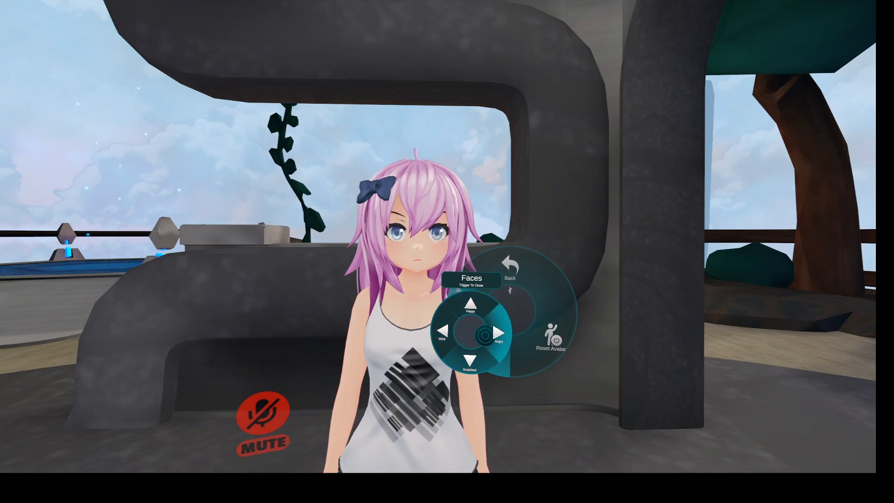
pyautogui.click(471, 331)
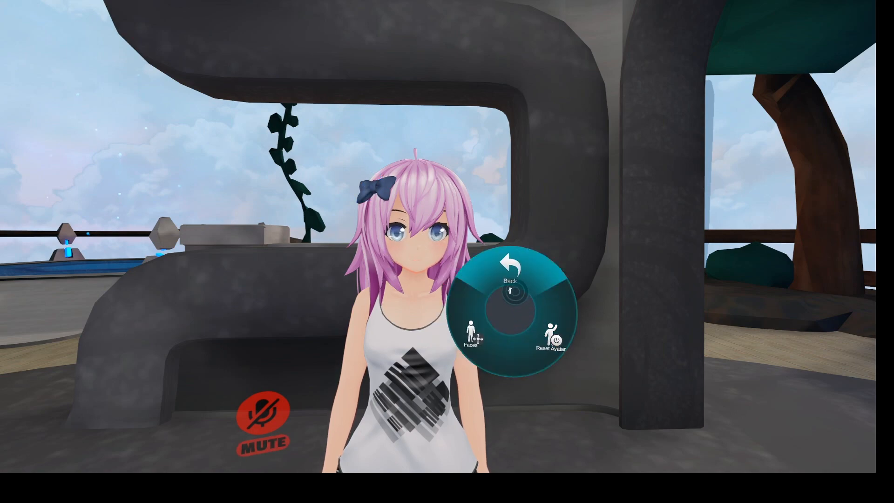
pyautogui.click(511, 288)
pyautogui.click(511, 285)
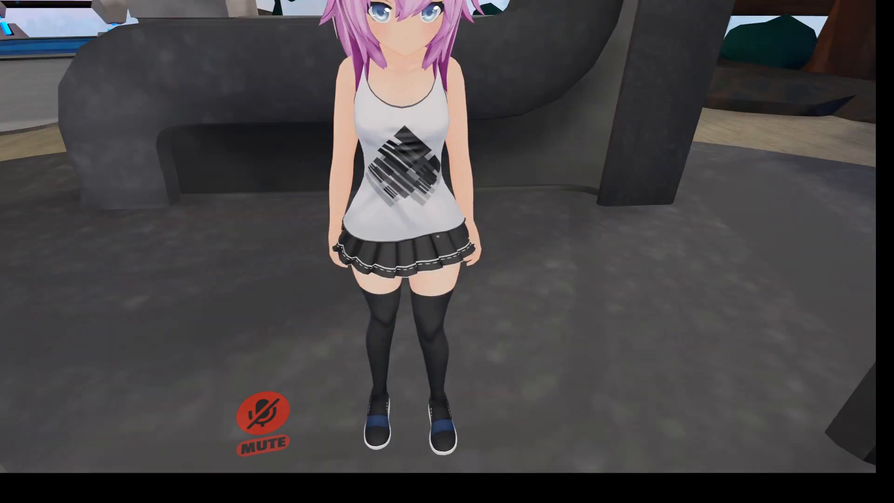